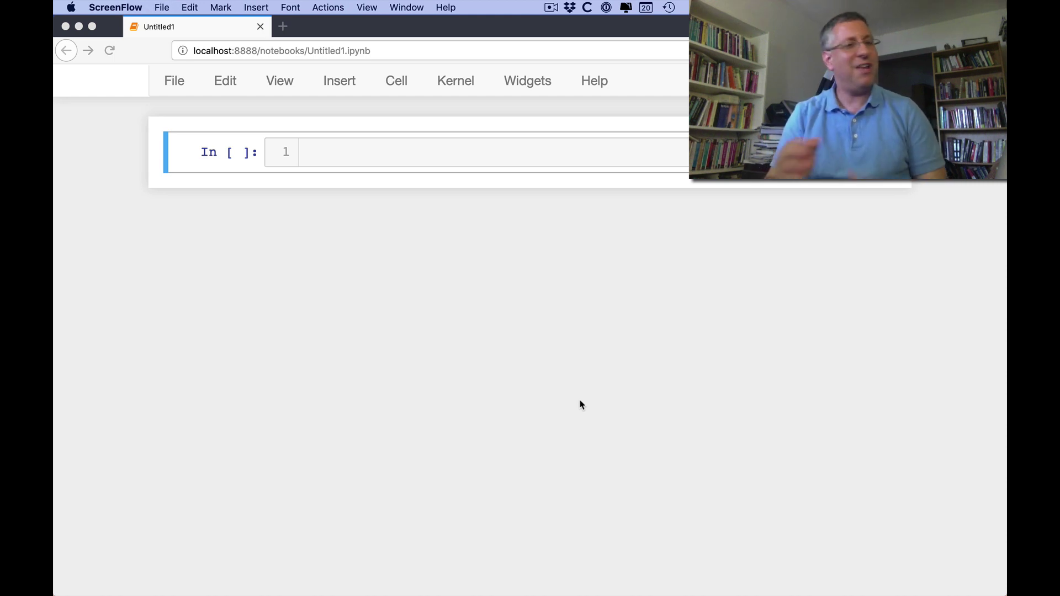
Step: Enter s = 'abcde' in the first cell and start a second line
click(519, 162)
text(s = ')
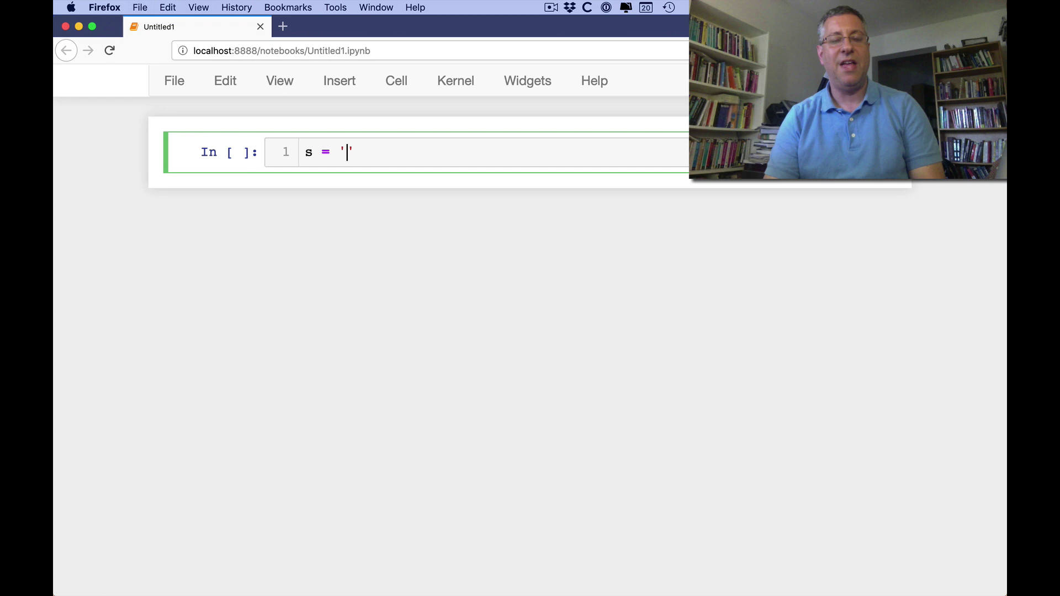
text(abcde')
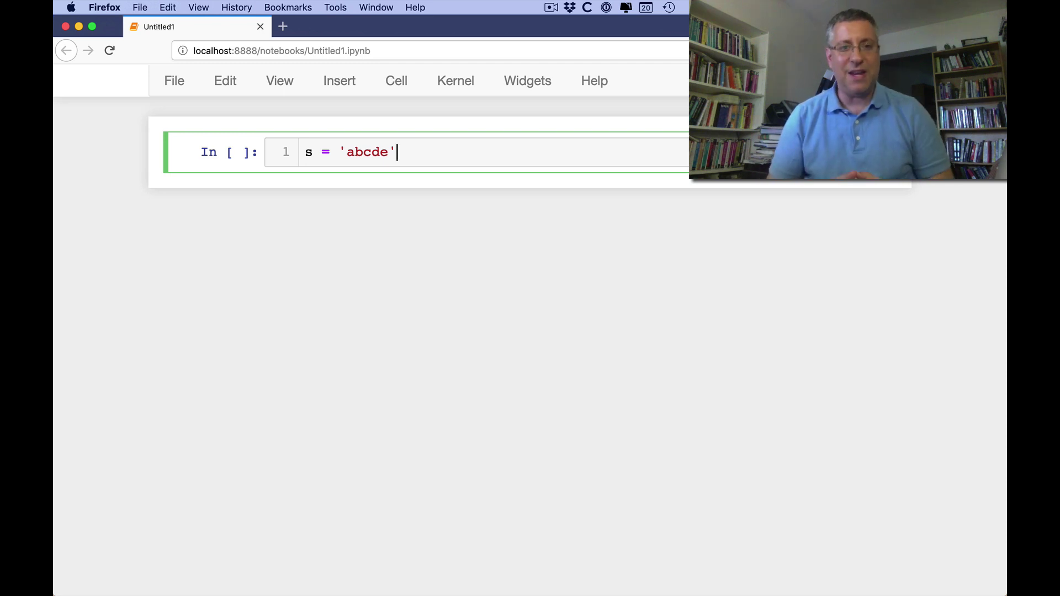
key(Return)
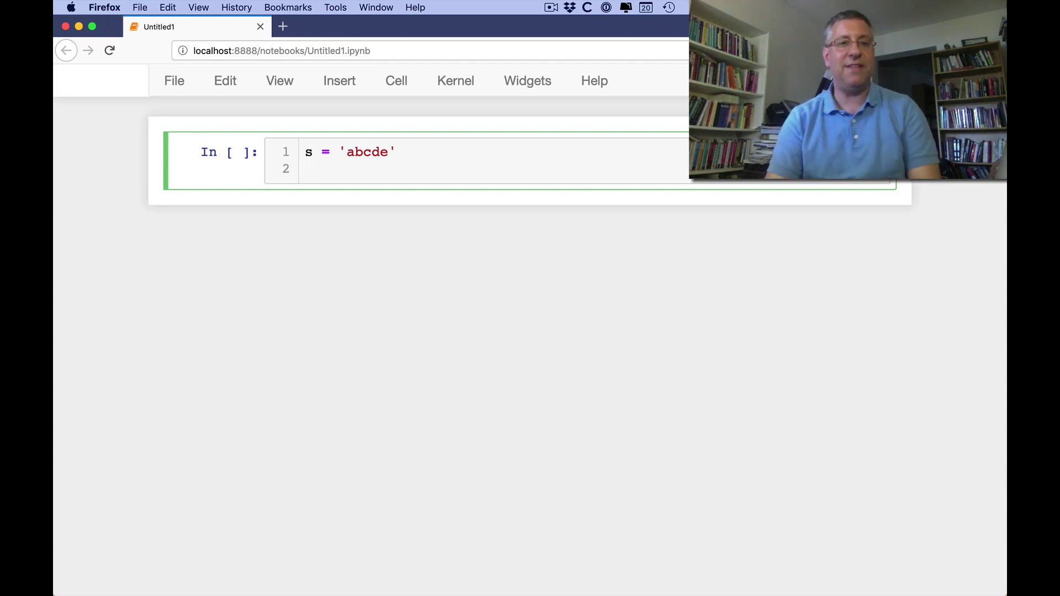
text(s.center()
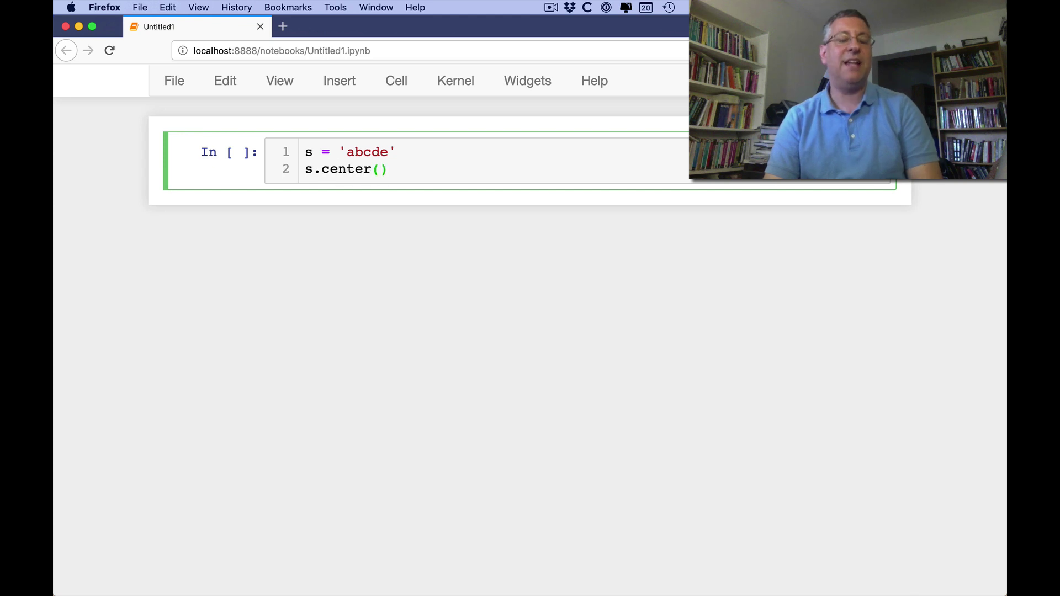
text(10)
Step: Run s.center(10) and highlight the padding in ' abcde '
key(shift+Return)
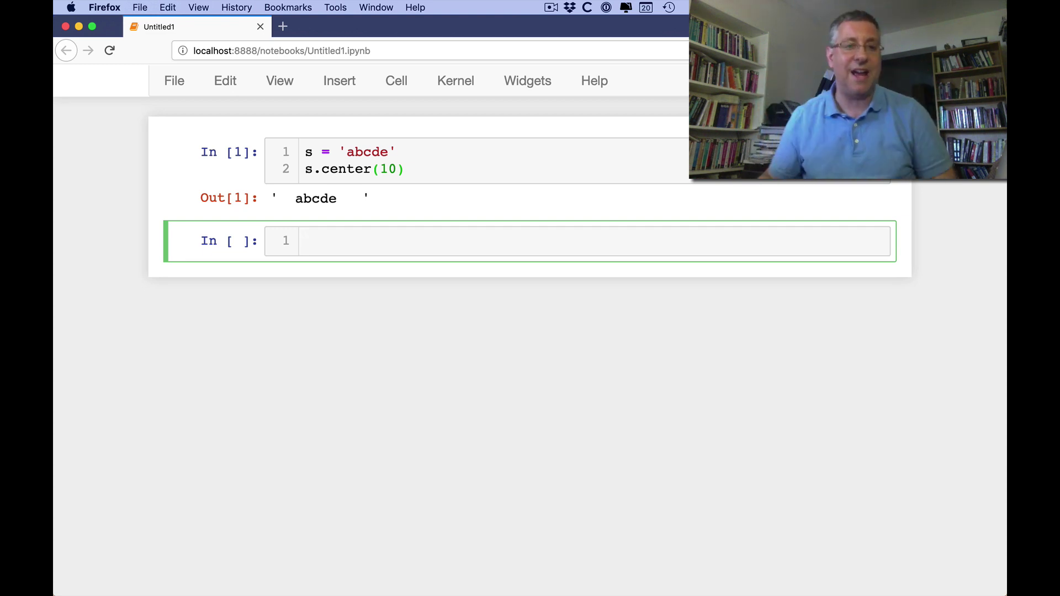
drag(279, 198, 361, 200)
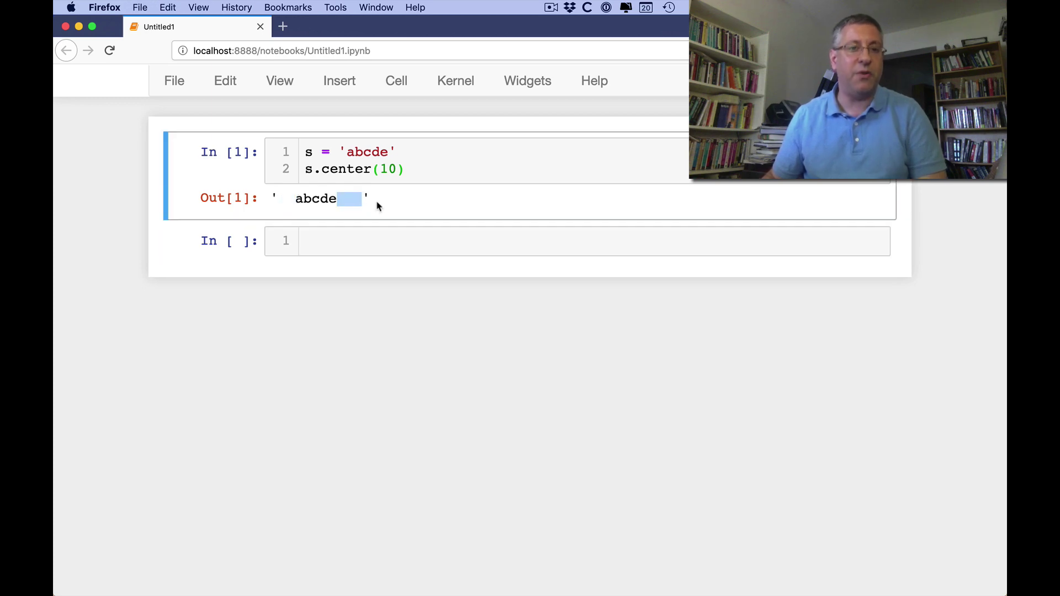
click(392, 239)
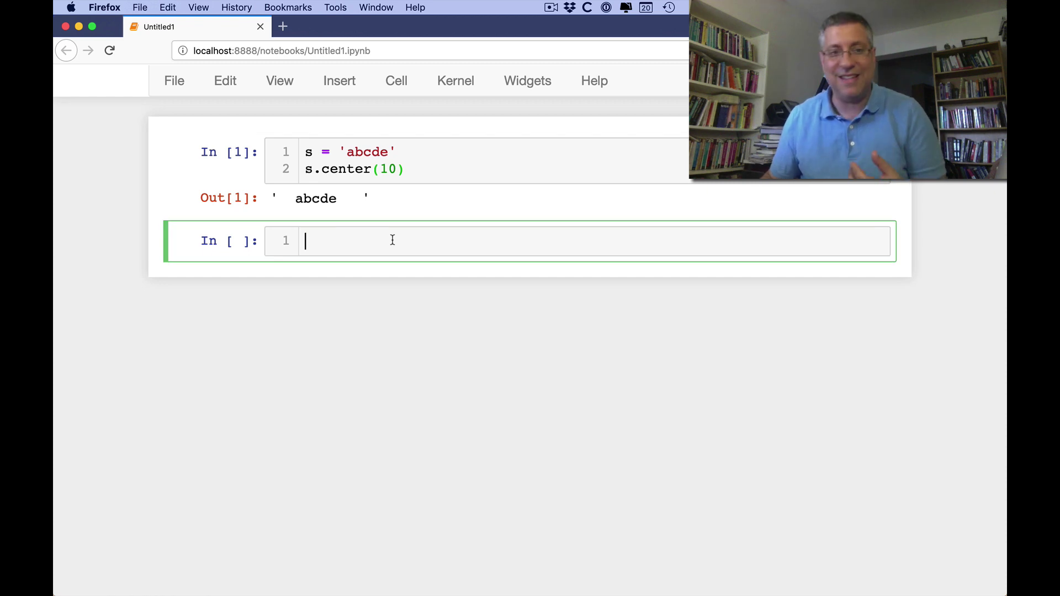
Step: Copy the centering line to a new cell with width 11, giving ' abcde '
click(386, 168)
triple_click(386, 169)
key(super+c)
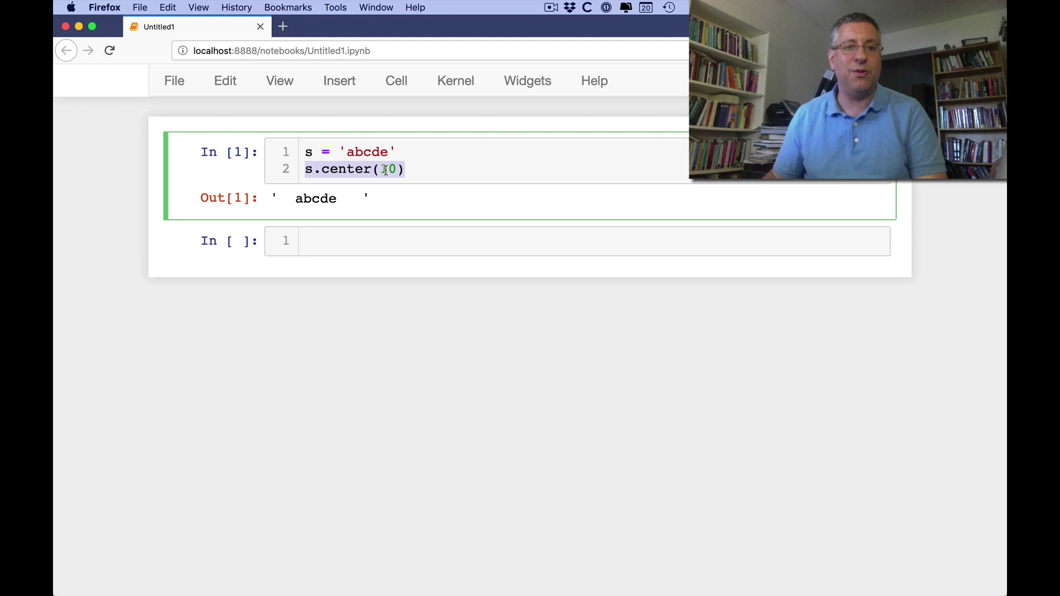
click(386, 237)
key(super+v)
key(Left)
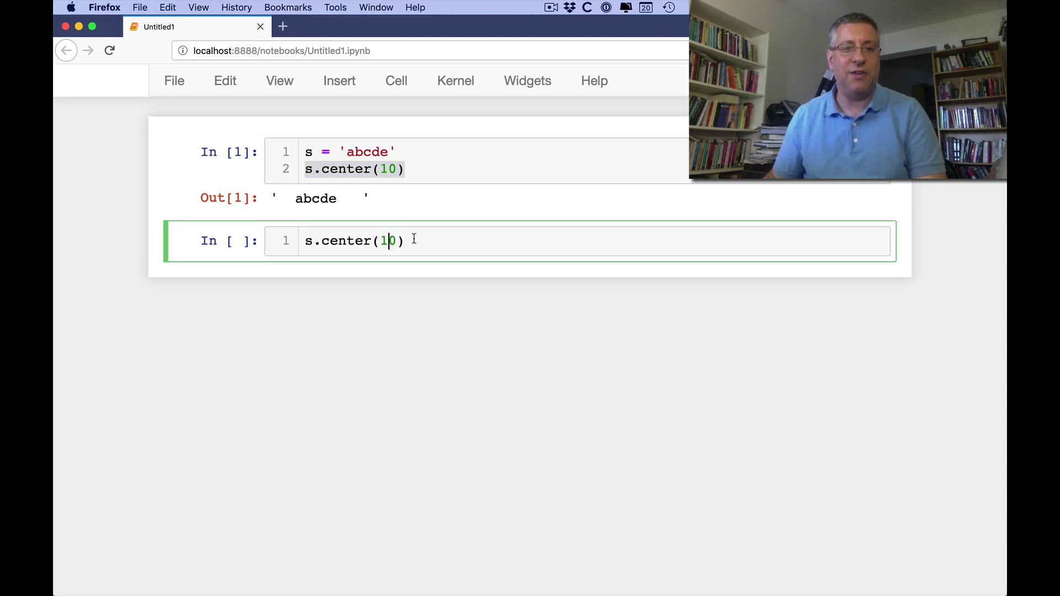
key(BackSpace)
text(1)
key(shift+Return)
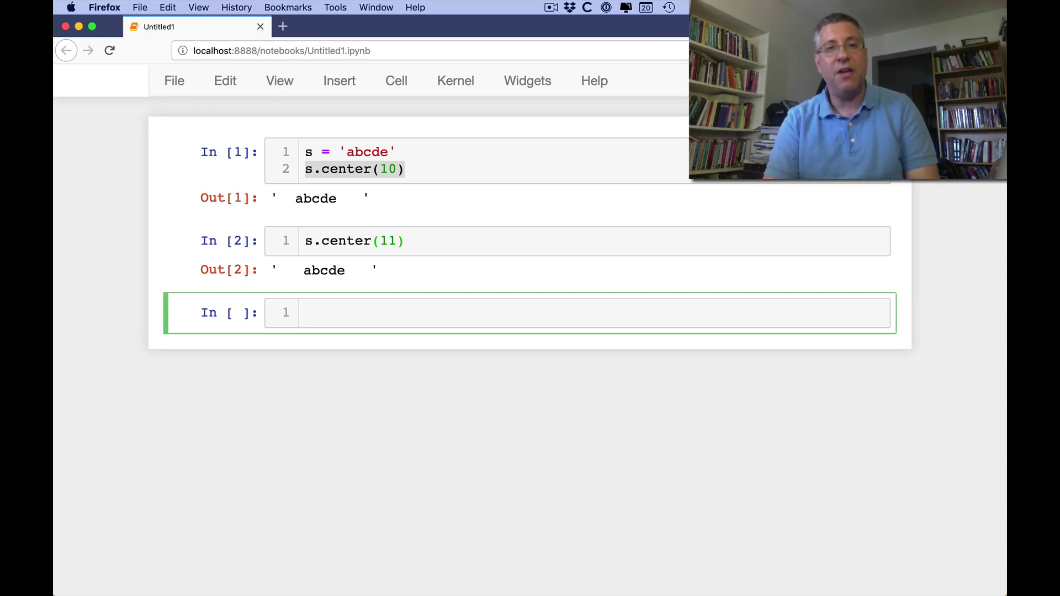
text(s.center()
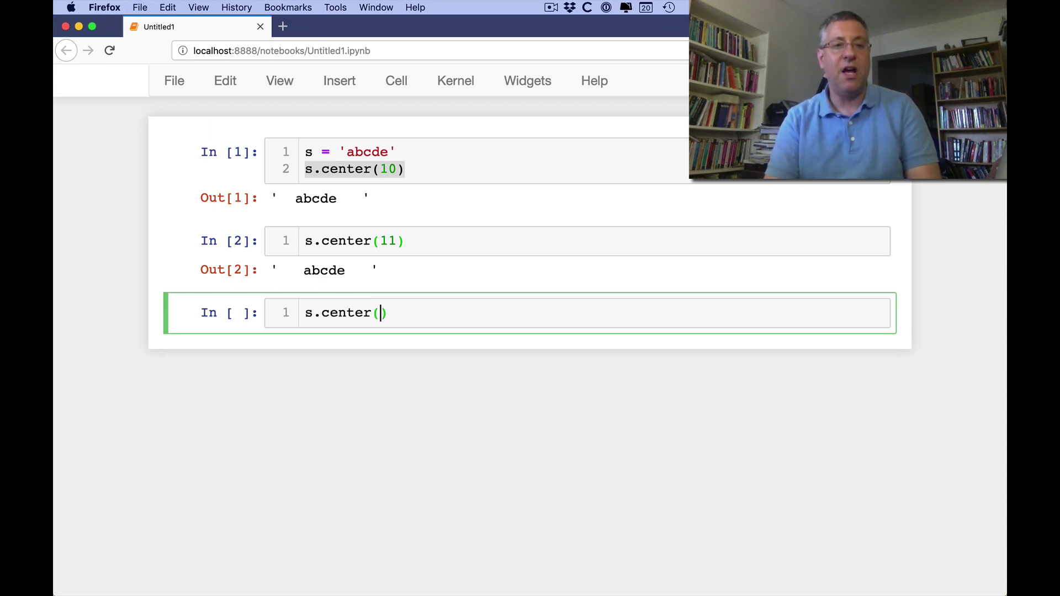
text(10)
Step: Run s.center(11, '*') to get '***abcde***'
key(BackSpace)
text(1, )
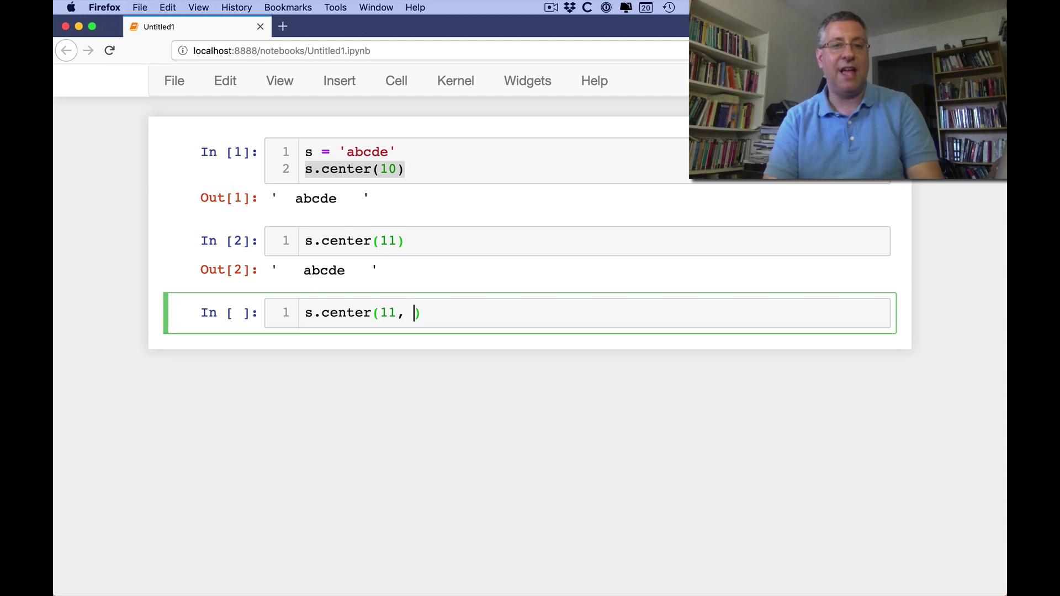
text('*)
key(shift+Return)
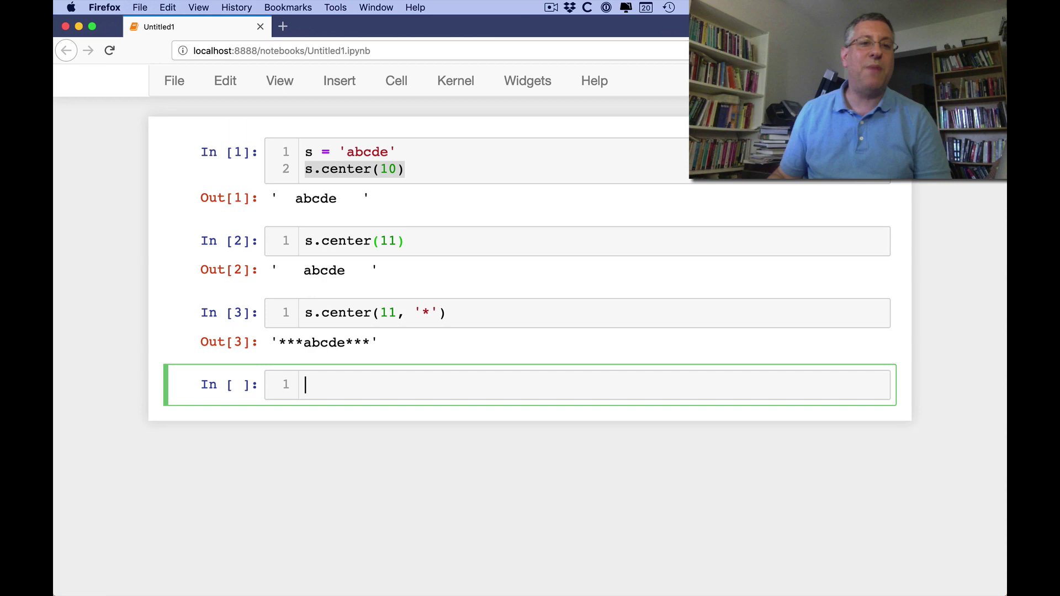
click(386, 169)
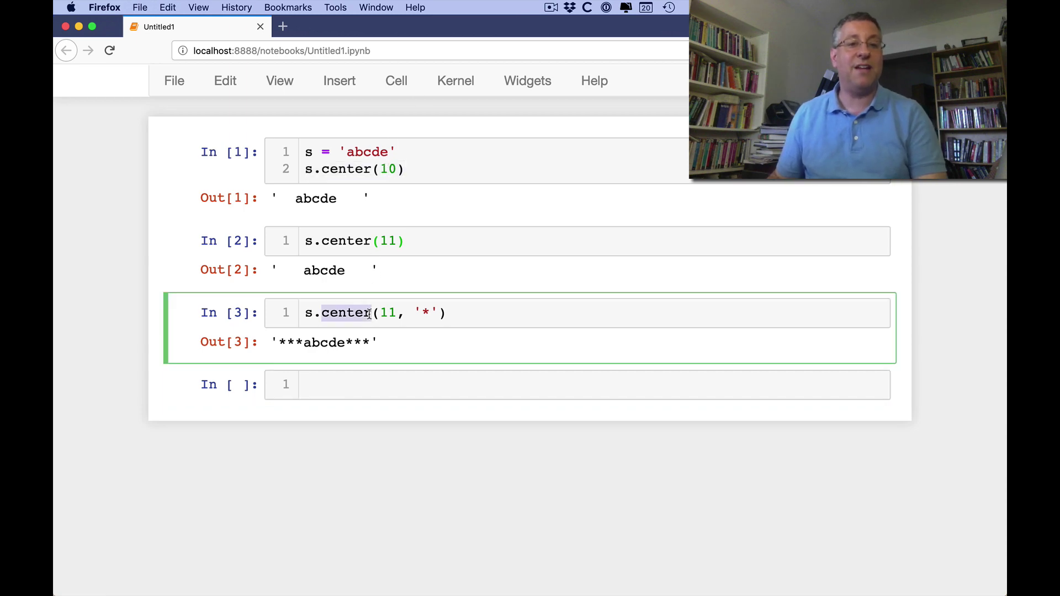
Step: Copy the line to a new cell with '_' fill, giving '___abcde___'
triple_click(369, 312)
key(ctrl+c)
click(370, 384)
key(ctrl+v)
key(Left)
key(Left)
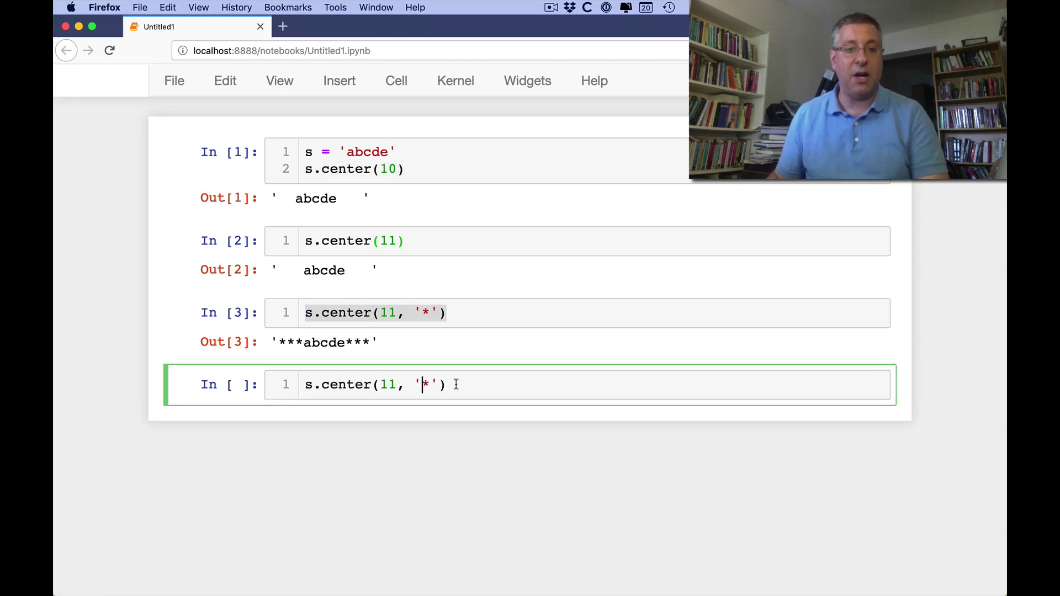
key(BackSpace)
text(_)
key(shift+Return)
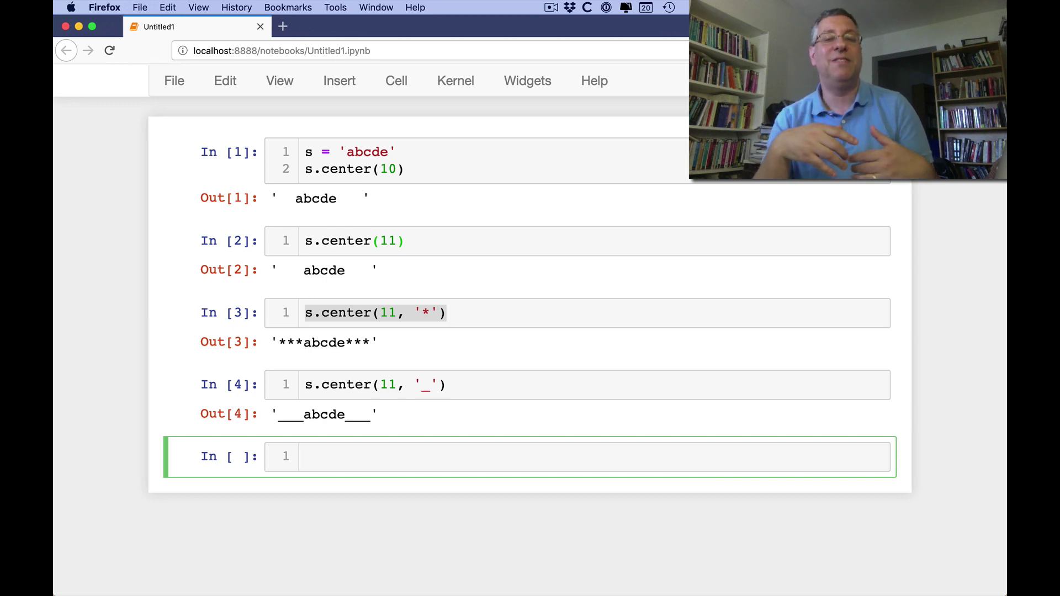
Step: Run s.center(11, '_+') in a new cell, raising the one-character fill TypeError
triple_click(453, 385)
key(super+c)
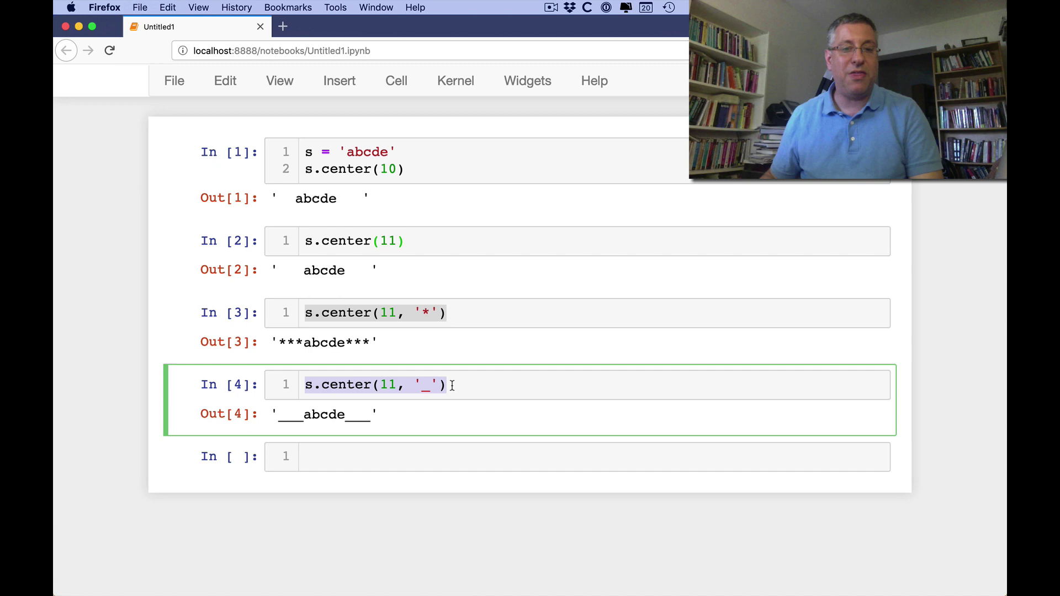
click(448, 453)
key(super+v)
click(430, 456)
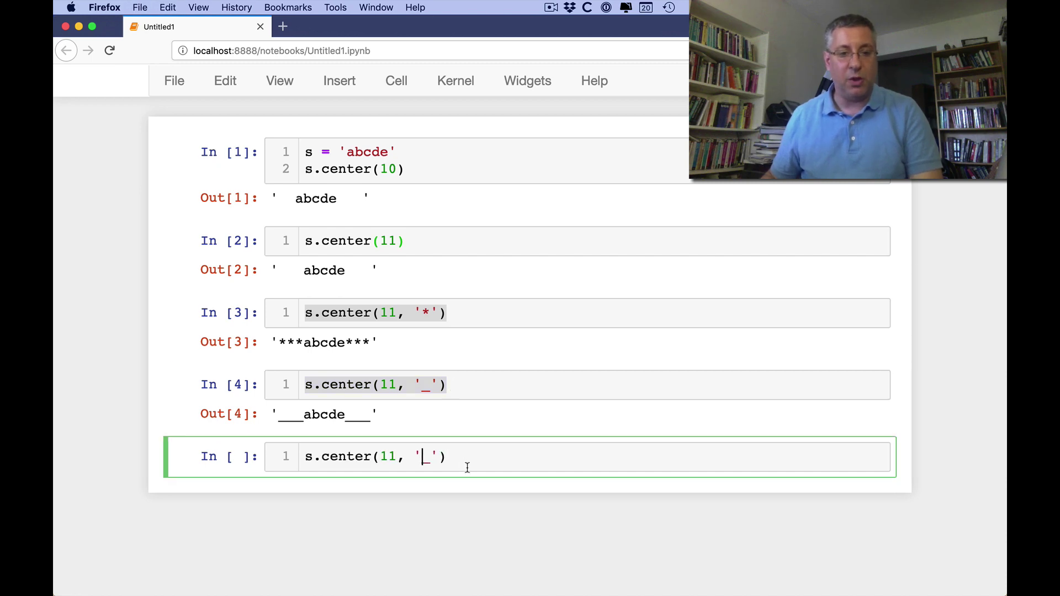
text(+)
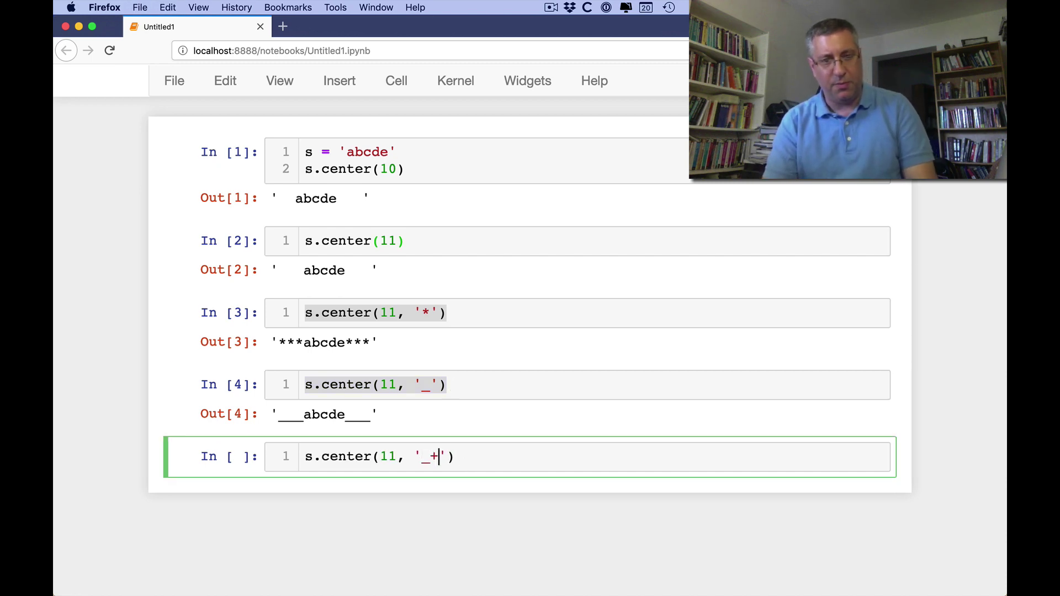
key(shift+Return)
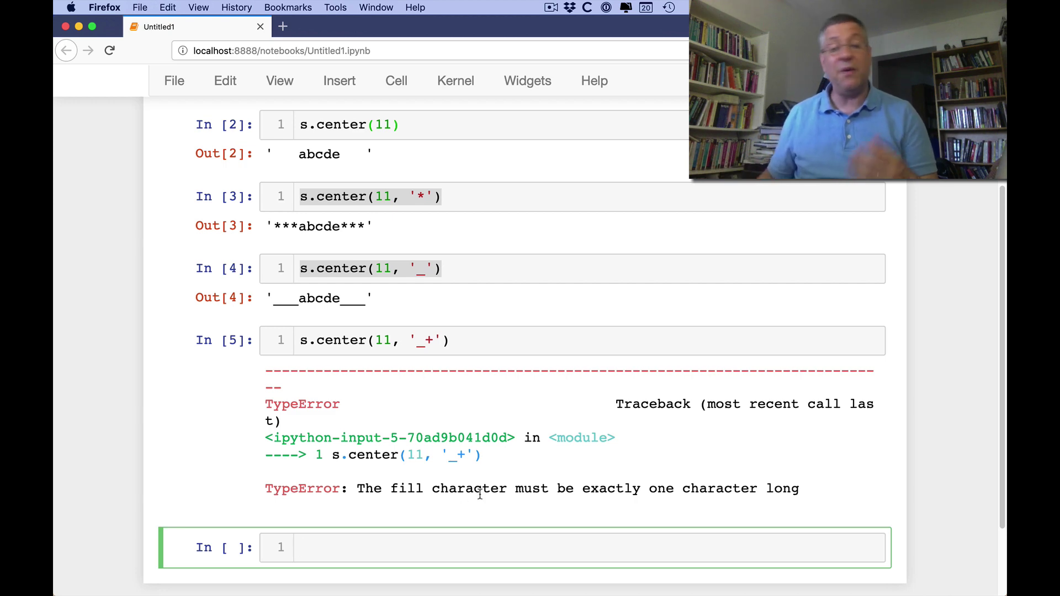
scroll(476, 497, down, 2)
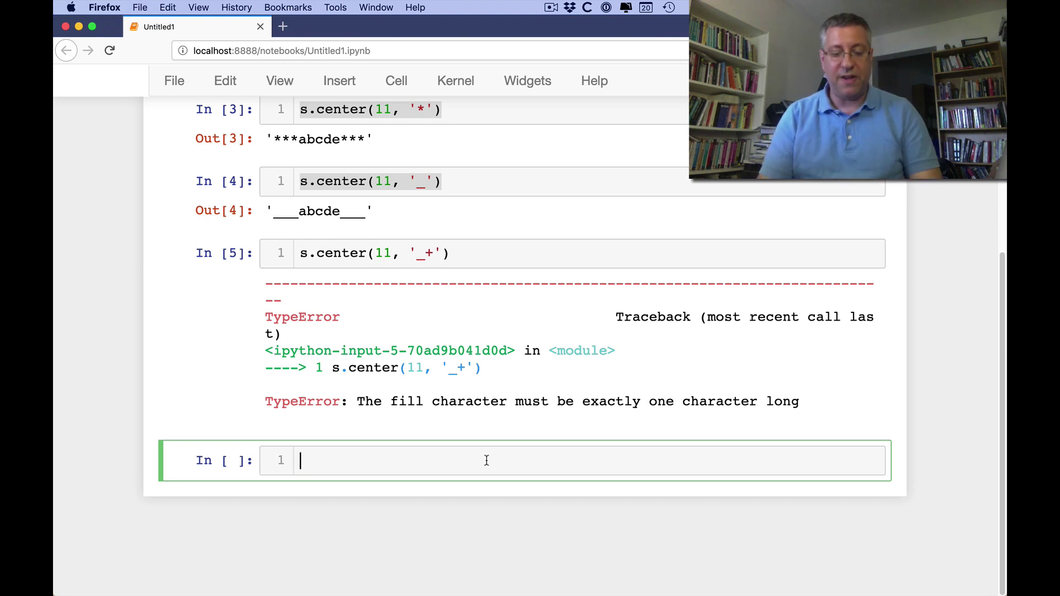
text(s.ljust)
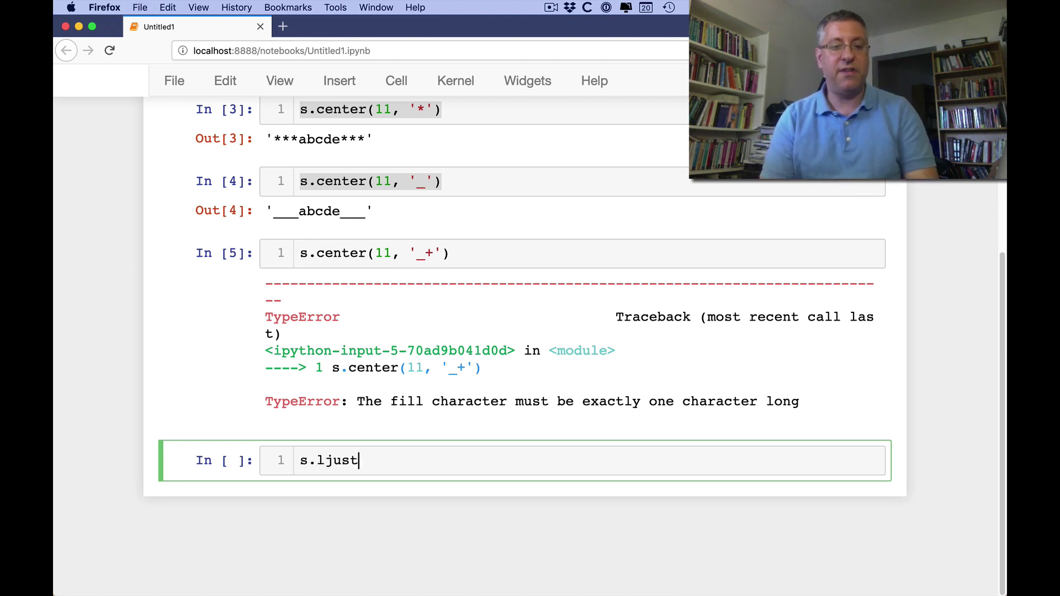
text((s)
Step: Run s.ljust(10) and s.rjust(10), padding abcde with spaces
key(BackSpace)
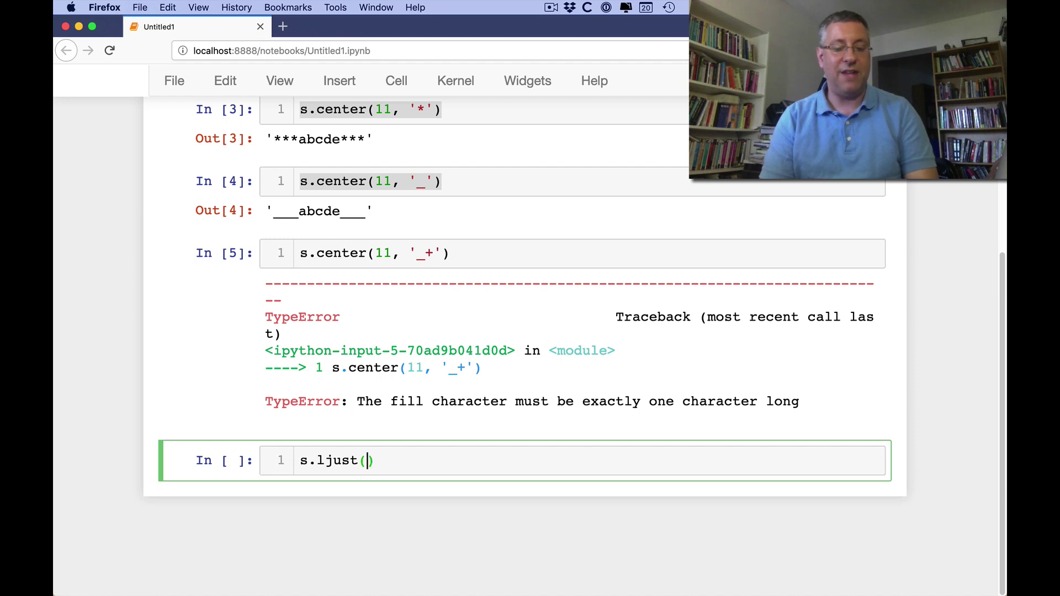
text(10)
key(shift+Return)
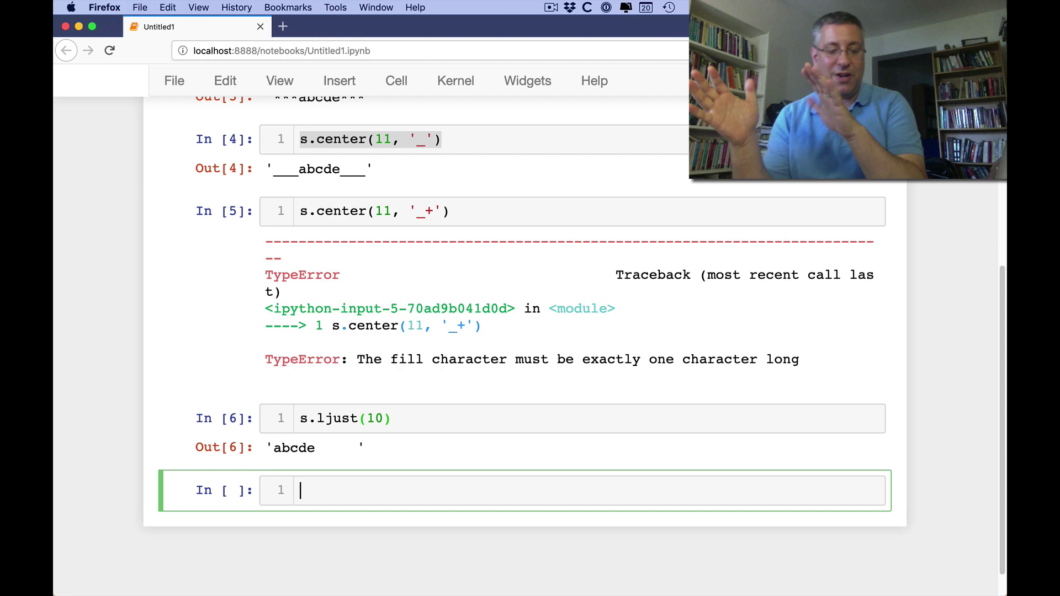
click(490, 416)
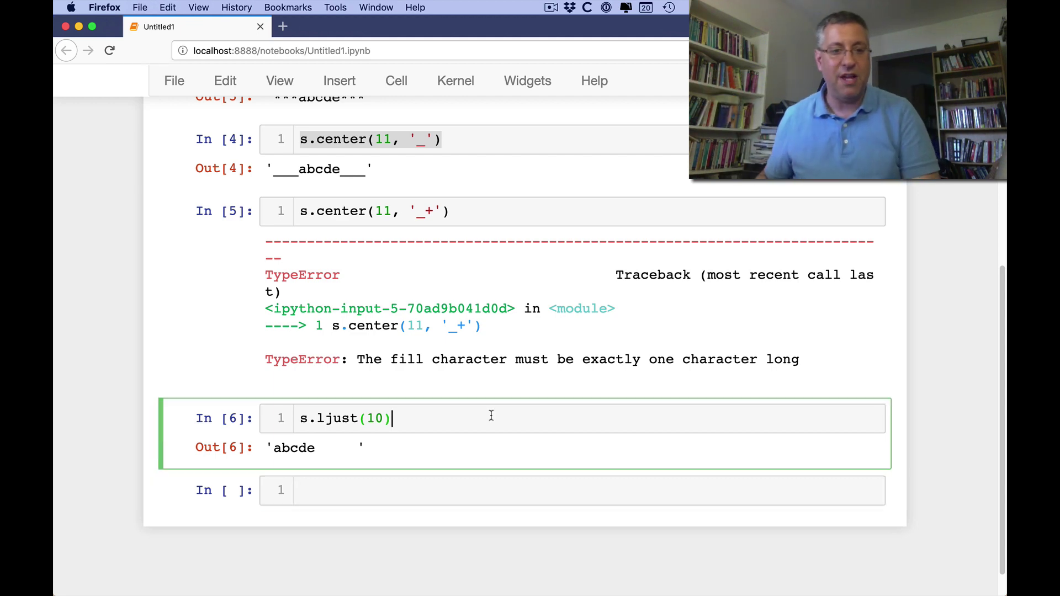
key(super+a)
key(super+c)
click(462, 492)
key(super+v)
click(321, 492)
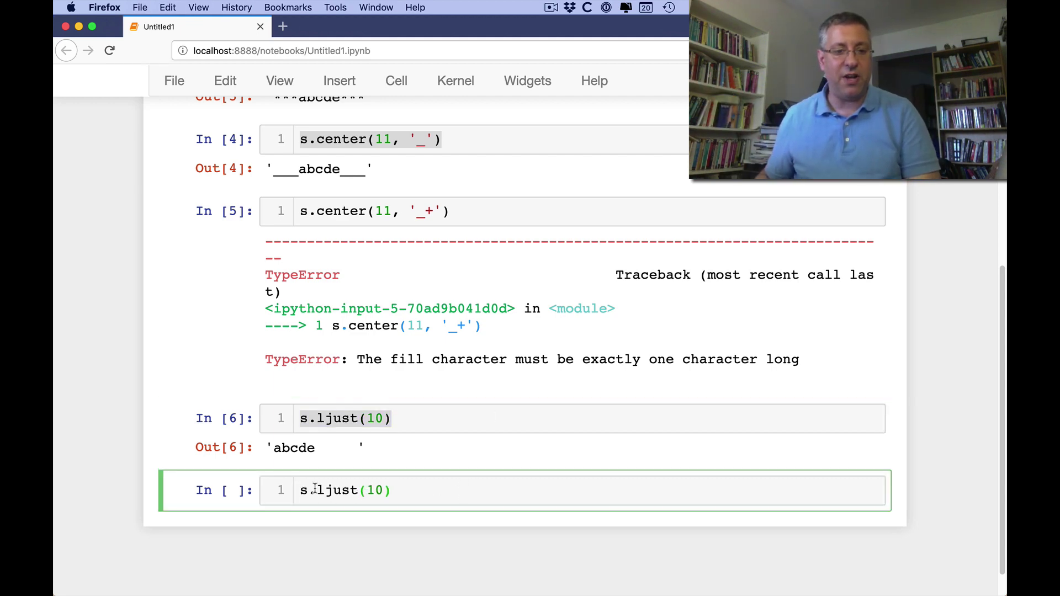
key(BackSpace)
text(r)
key(shift+Return)
text(s.lj)
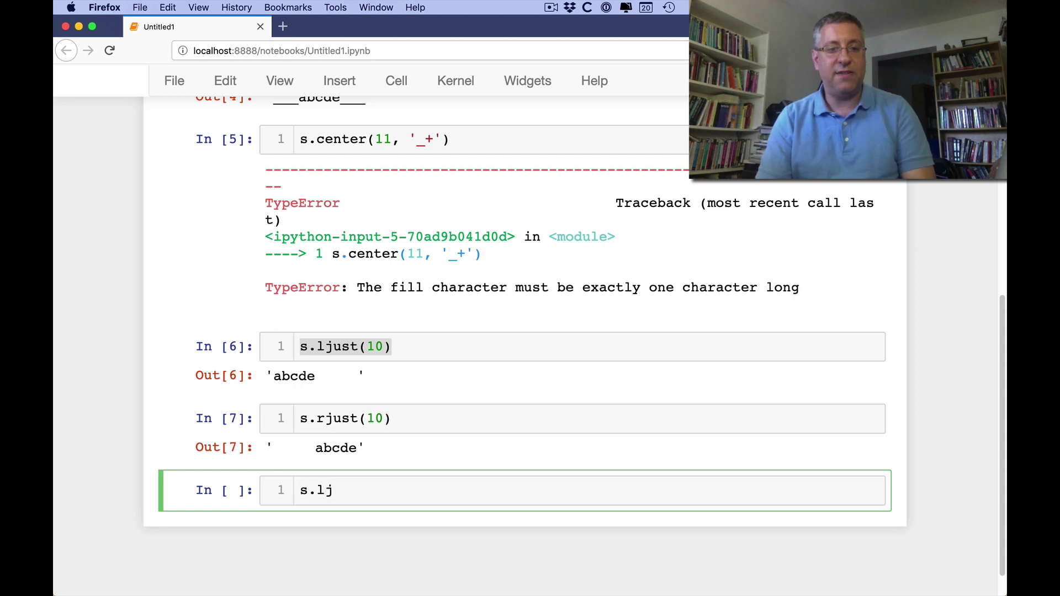
text(ust(10, '_)
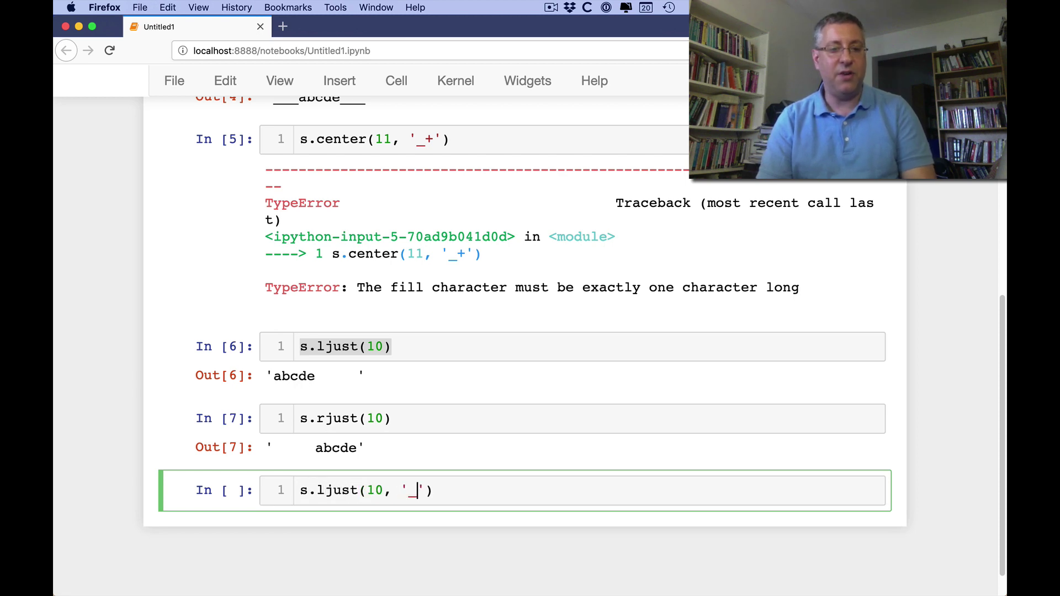
Step: Run both with '_' fill, giving 'abcde_____' and '_____abcde'
key(shift+Return)
text(s.rij)
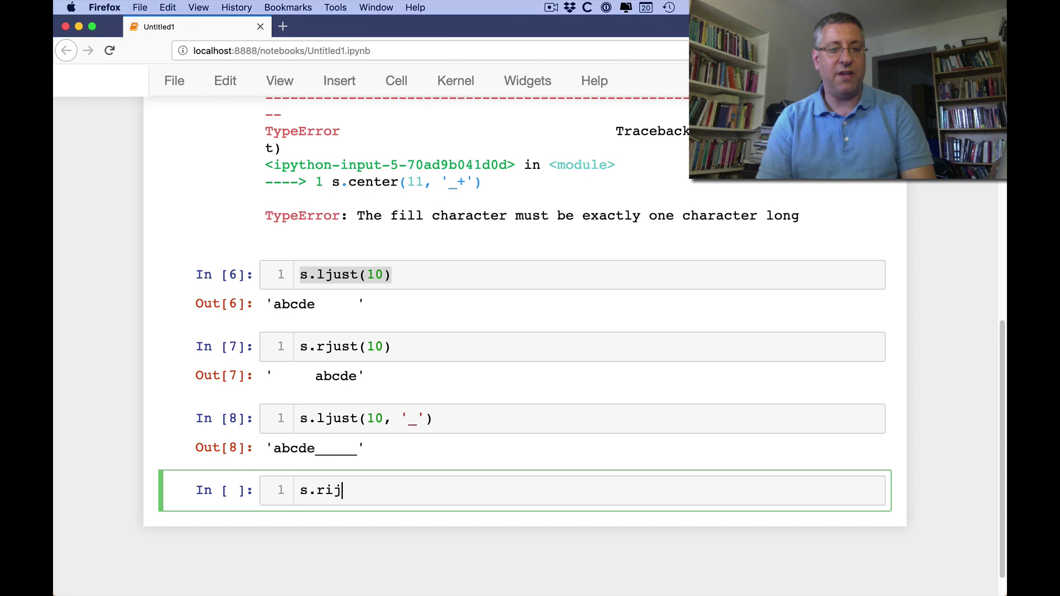
key(BackSpace)
key(BackSpace)
text(just(10, ')
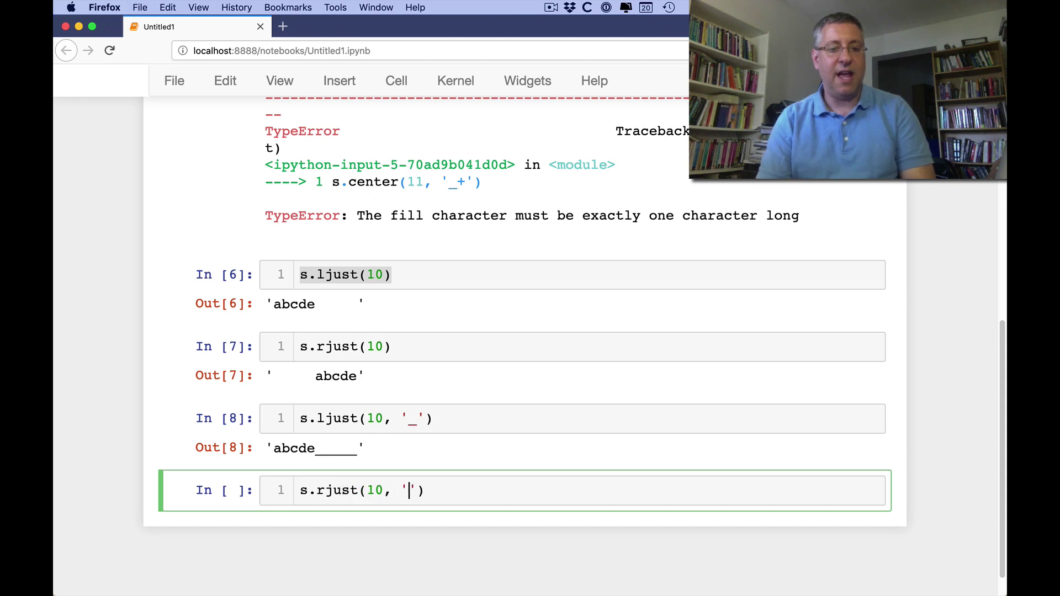
text(_)
key(shift+Return)
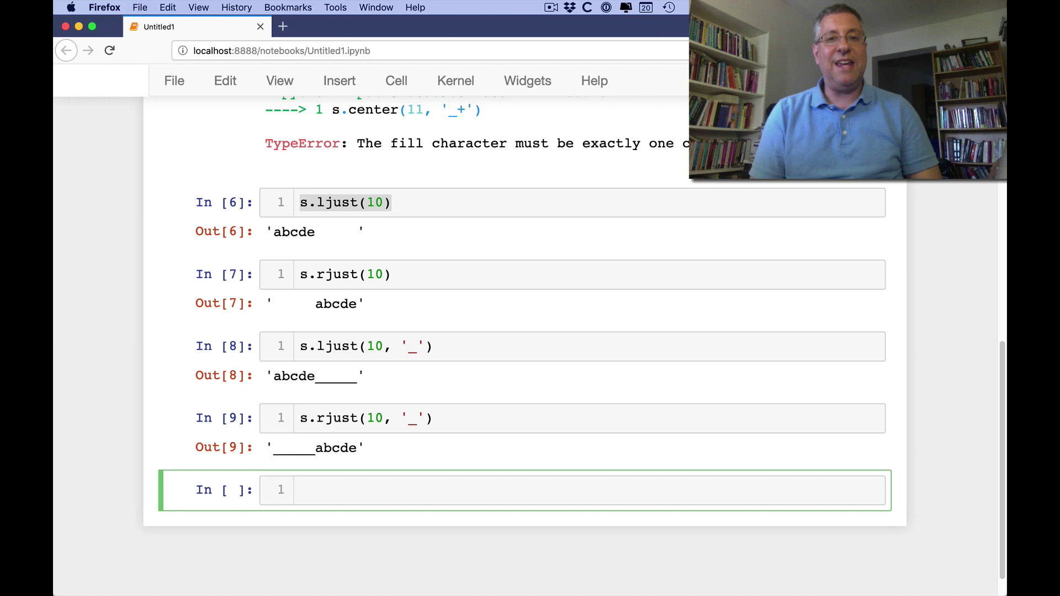
text(for)
Step: Loop over d = {'a':1000, 'bcd':10, 'efghi':1, 'j':9999}, printing f'{key}:{value}'
key(BackSpace)
key(BackSpace)
key(BackSpace)
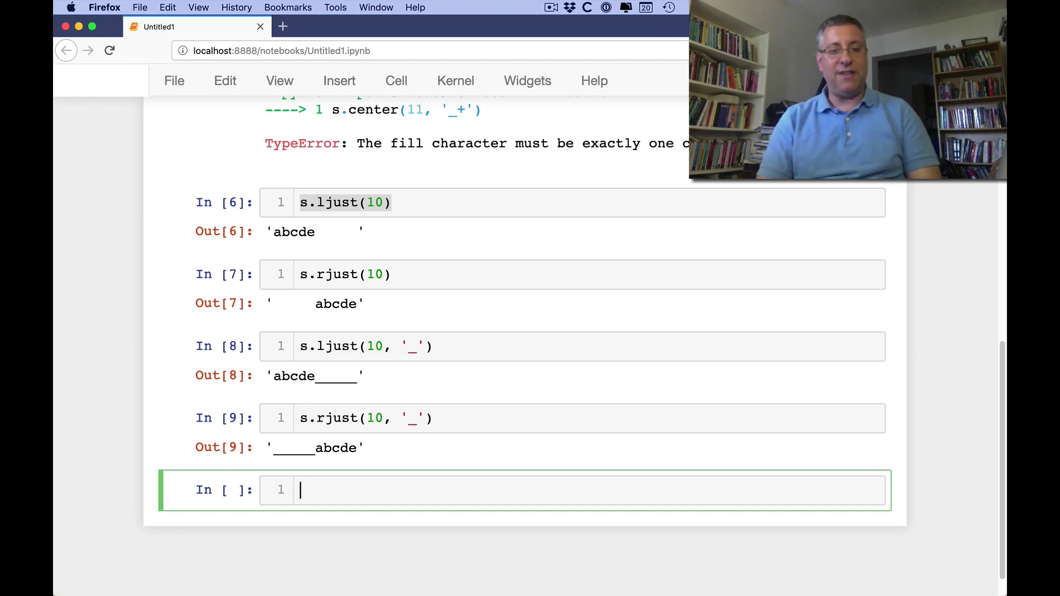
text({'a':10)
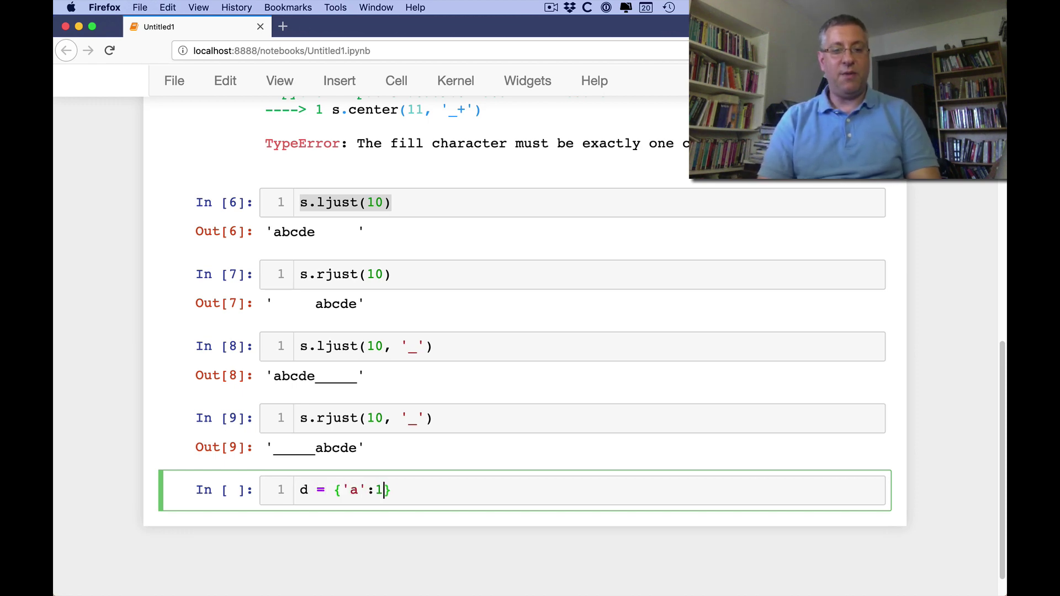
text(00, 'bcd)
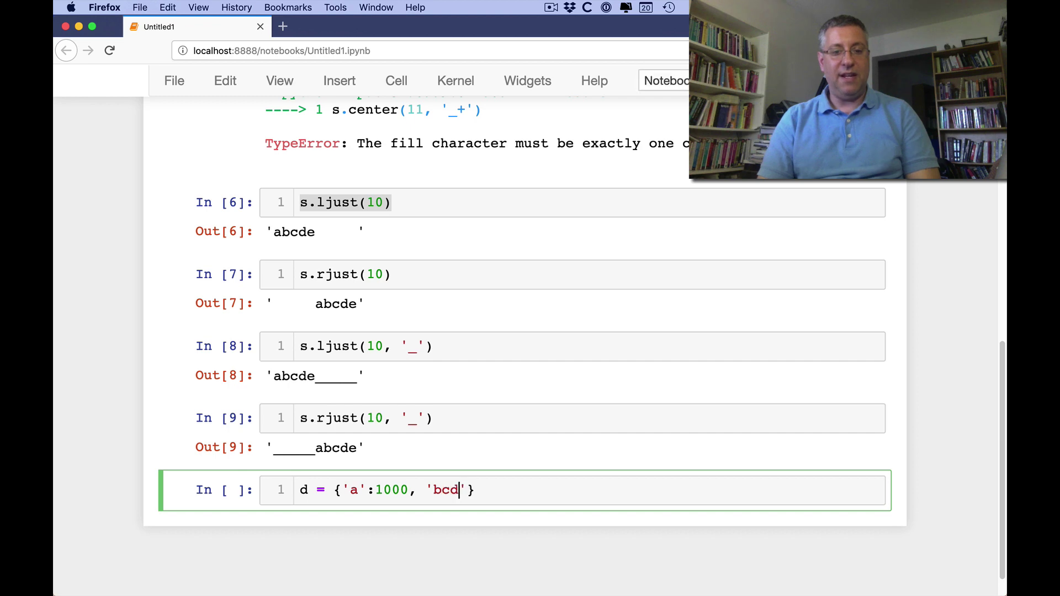
text(':10,)
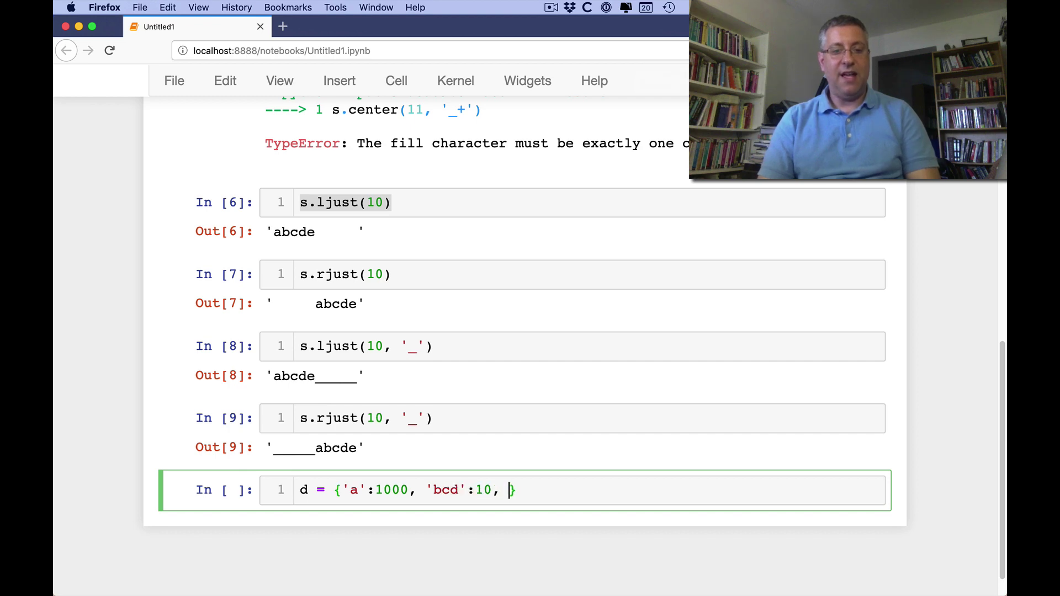
text('efghi':)
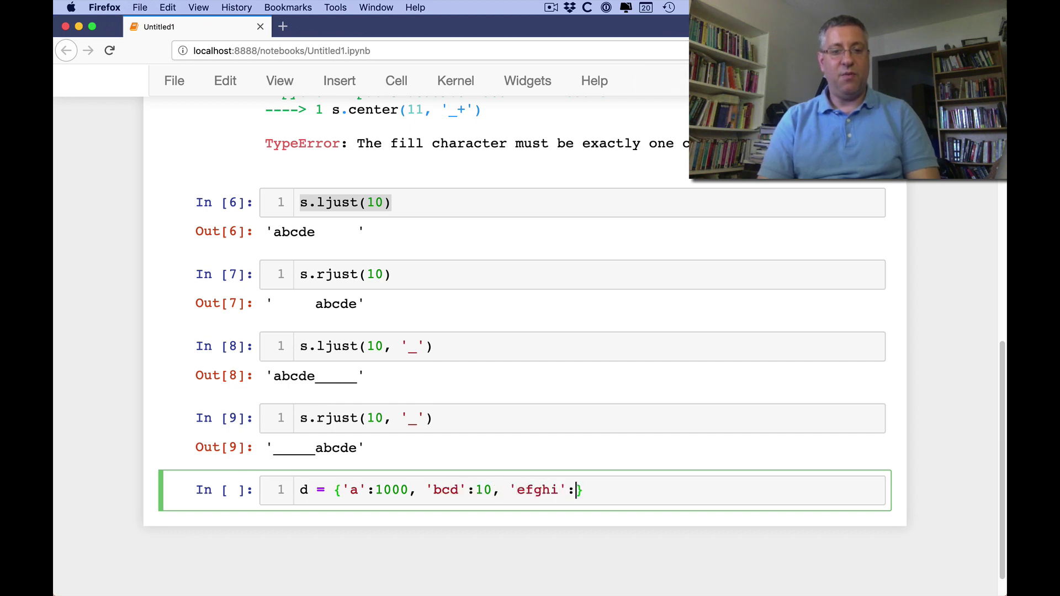
text(1, 'jkl)
key(BackSpace)
key(BackSpace)
text(':999)
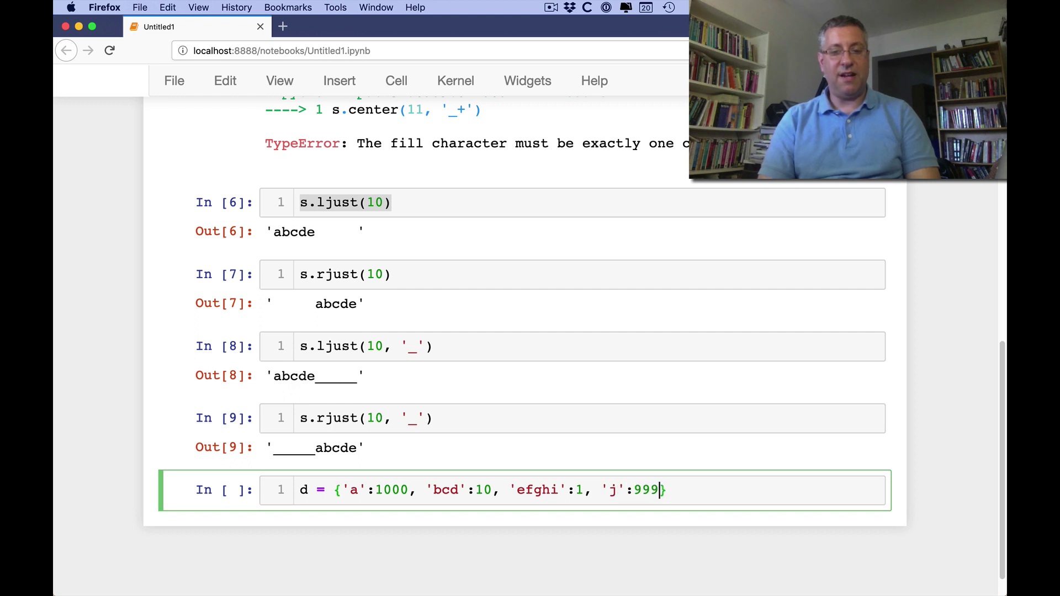
text(9})
key(Return)
text(for key, v)
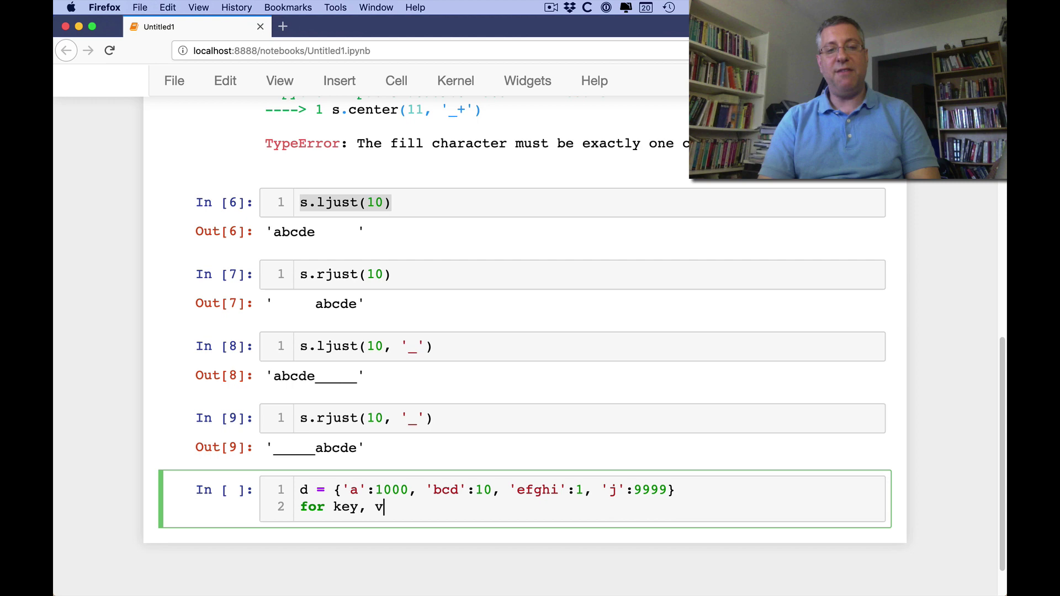
text(alue in d.items():)
key(Return)
text(p)
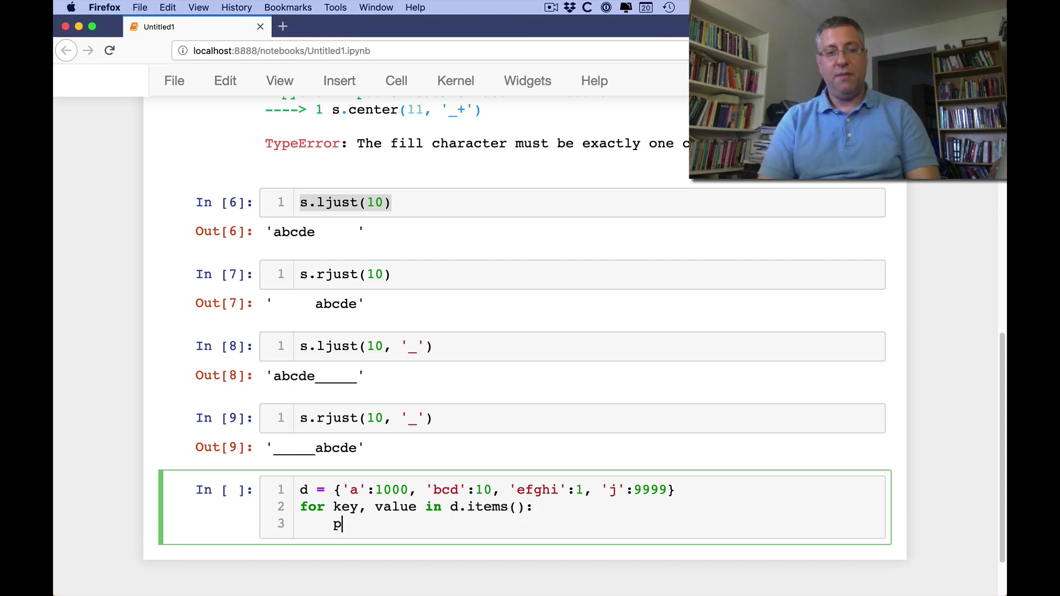
text(rint(f'{k)
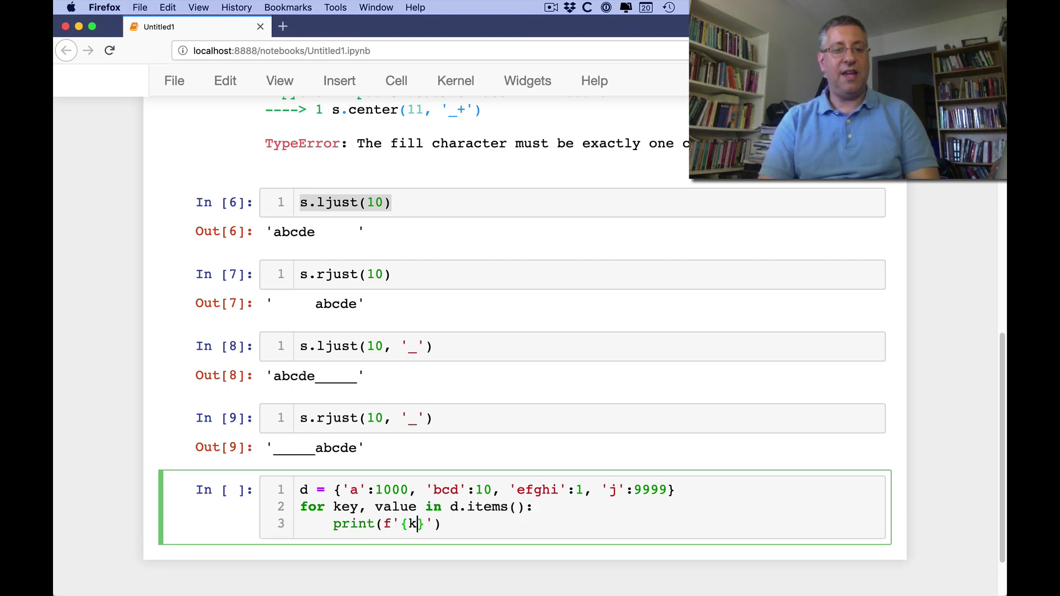
text(ey}:)
key(BackSpace)
key(BackSpace)
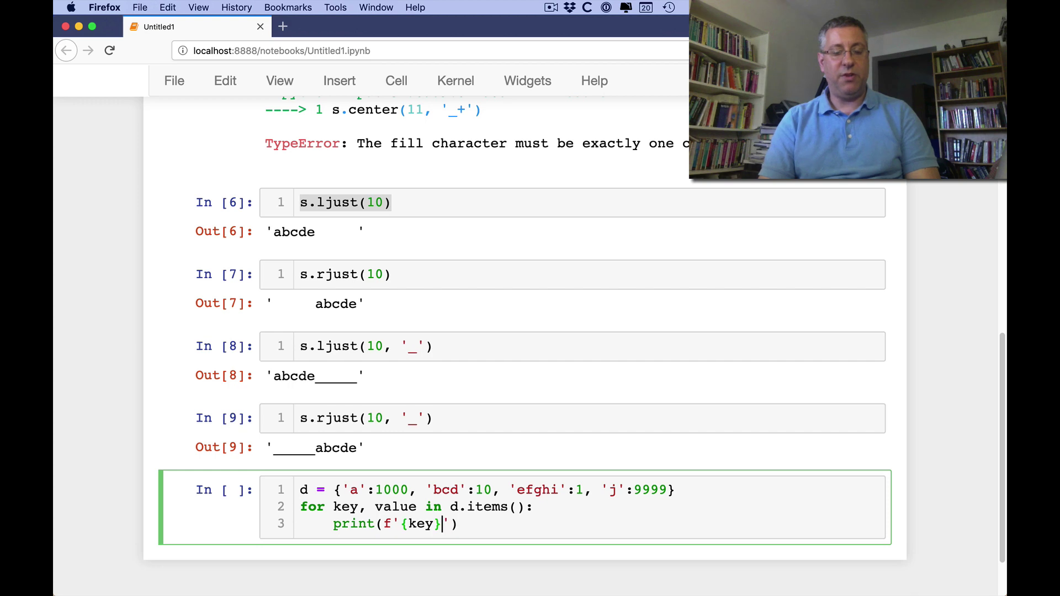
text(:{value)
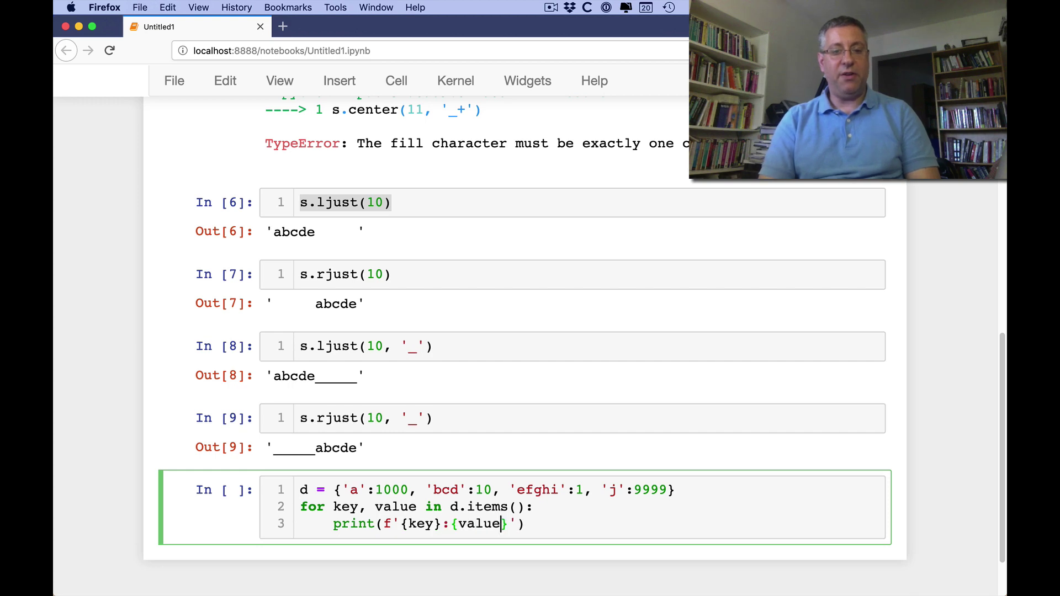
key(shift+Return)
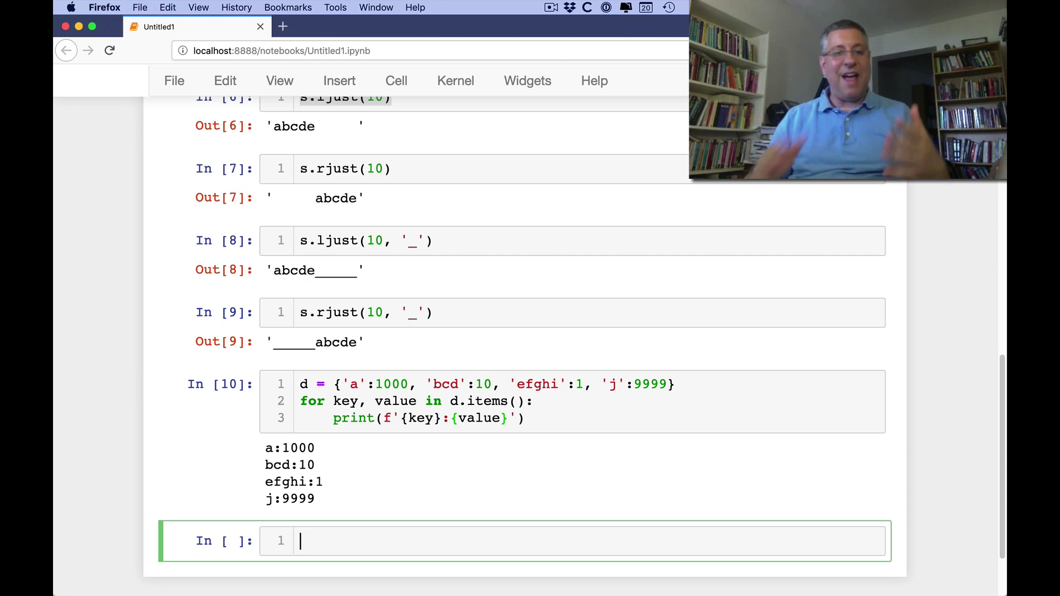
Step: Pad keys with key.ljust(5), then widen the padding to 10
click(428, 420)
text(.)
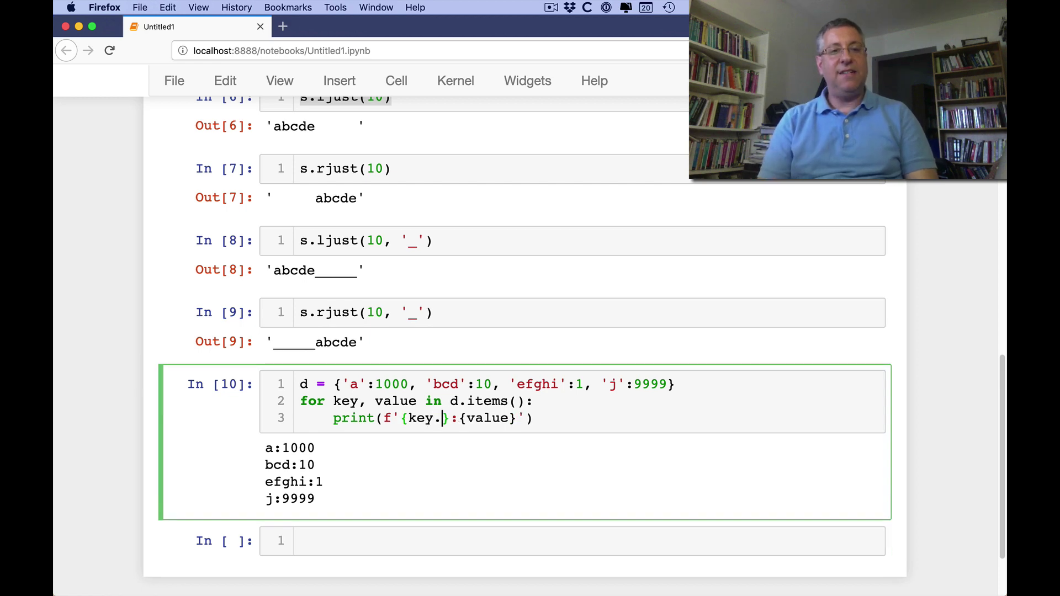
text(lju)
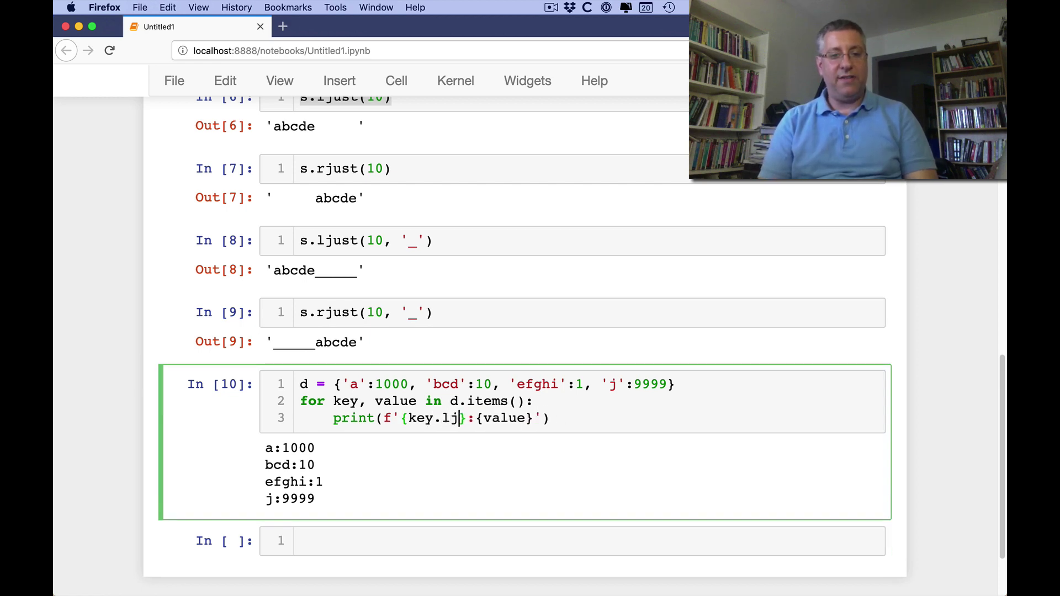
text(st()
text(5)
key(shift+Return)
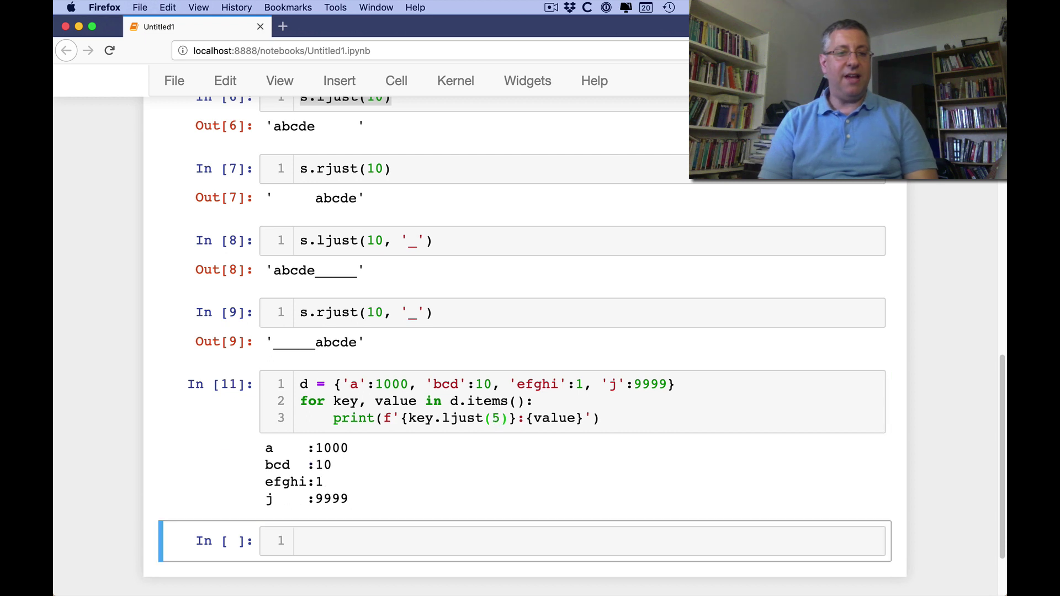
click(495, 416)
key(BackSpace)
text(10)
key(shift+Return)
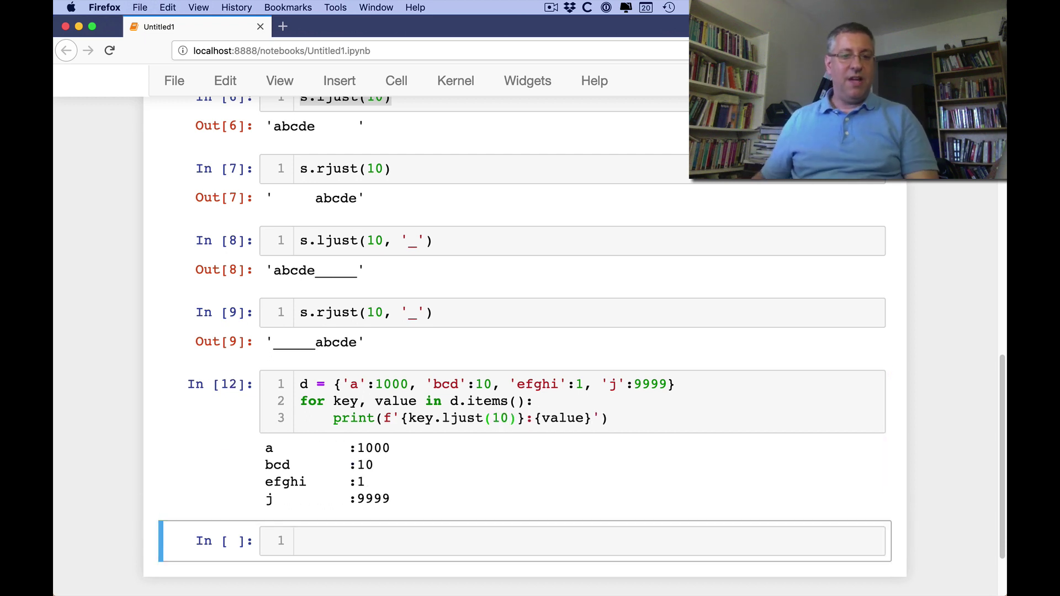
Step: Remove the colon between key and value and rerun the aligned table
click(543, 416)
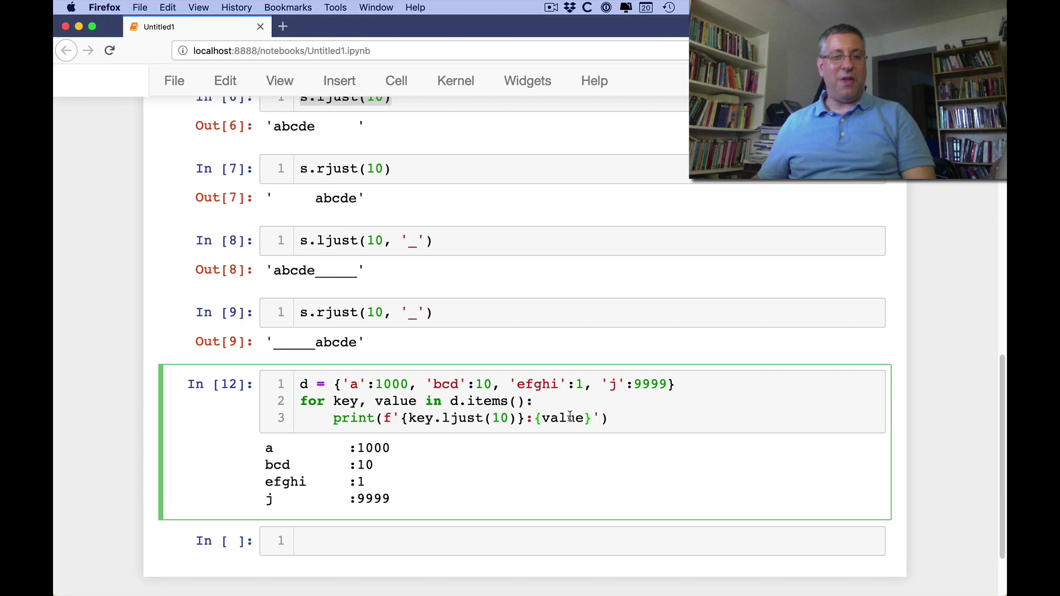
click(528, 418)
key(Delete)
key(shift+Return)
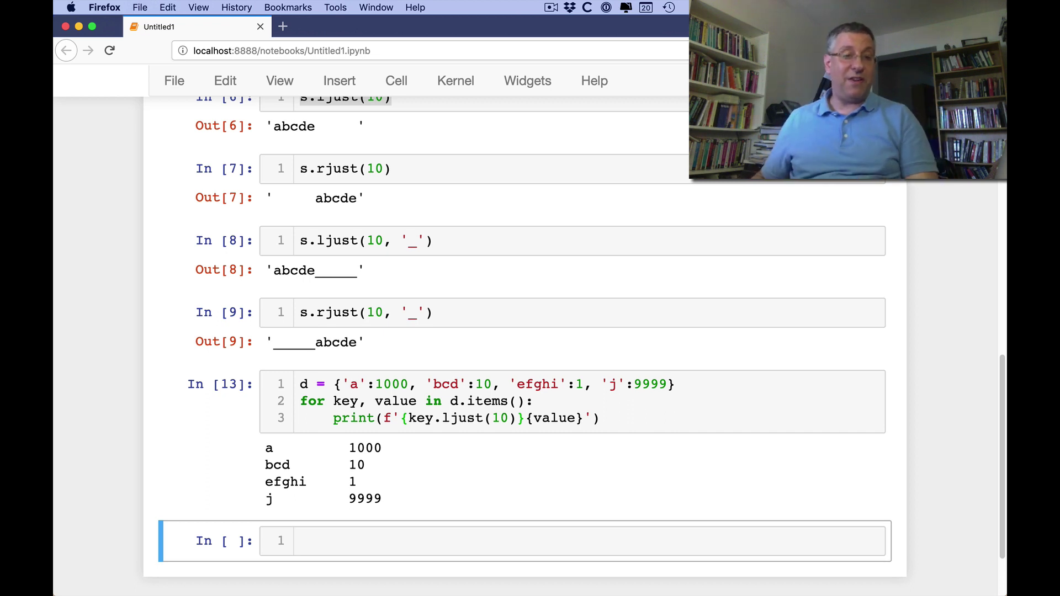
Step: Copy the loop into a new cell and add a dot fill to ljust(10)
click(509, 421)
key(super+a)
key(super+c)
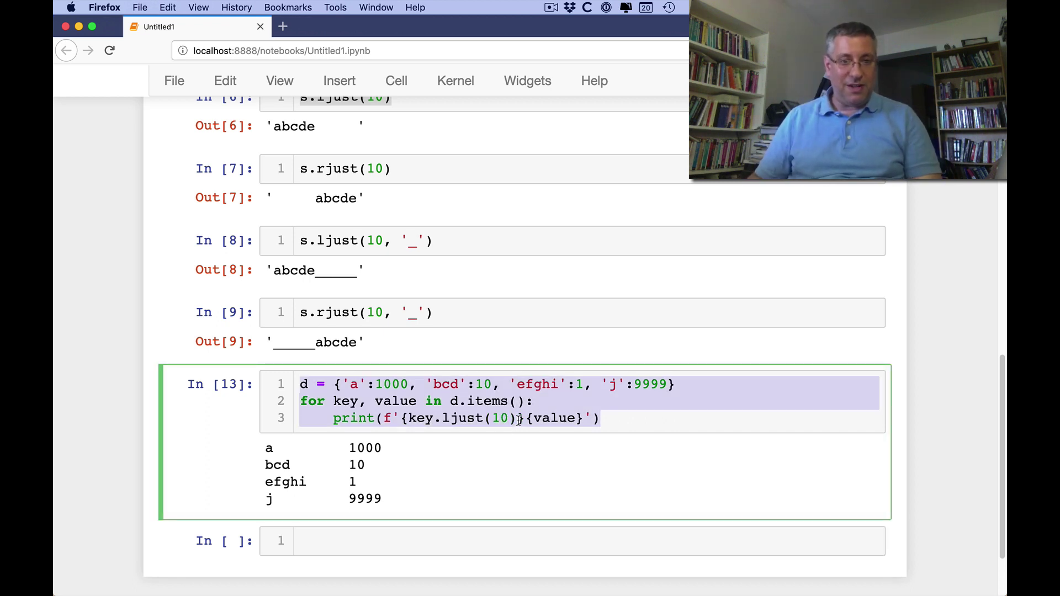
click(537, 530)
key(super+v)
click(513, 462)
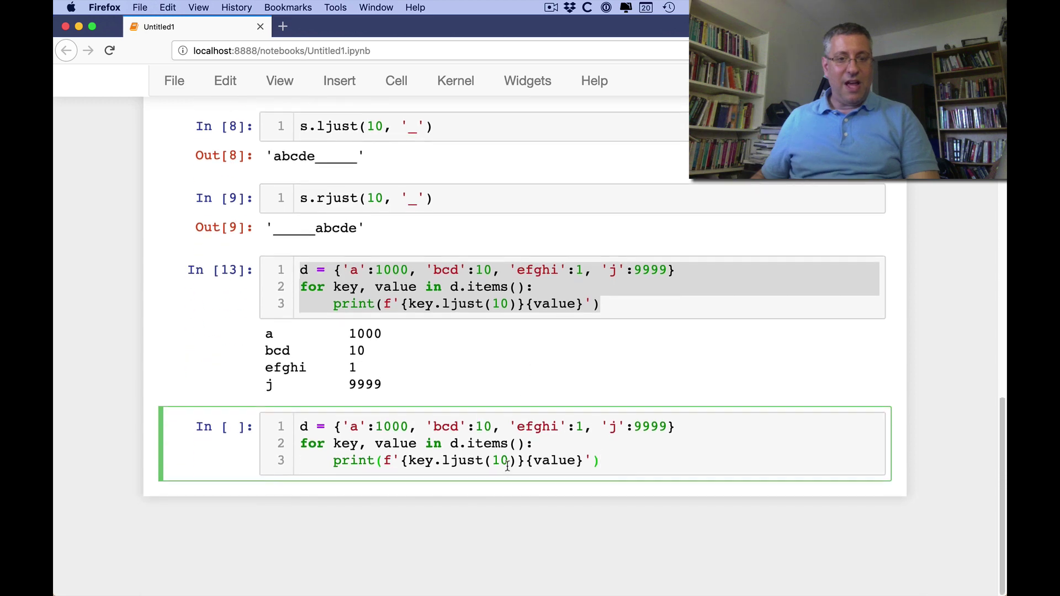
text(, '.')
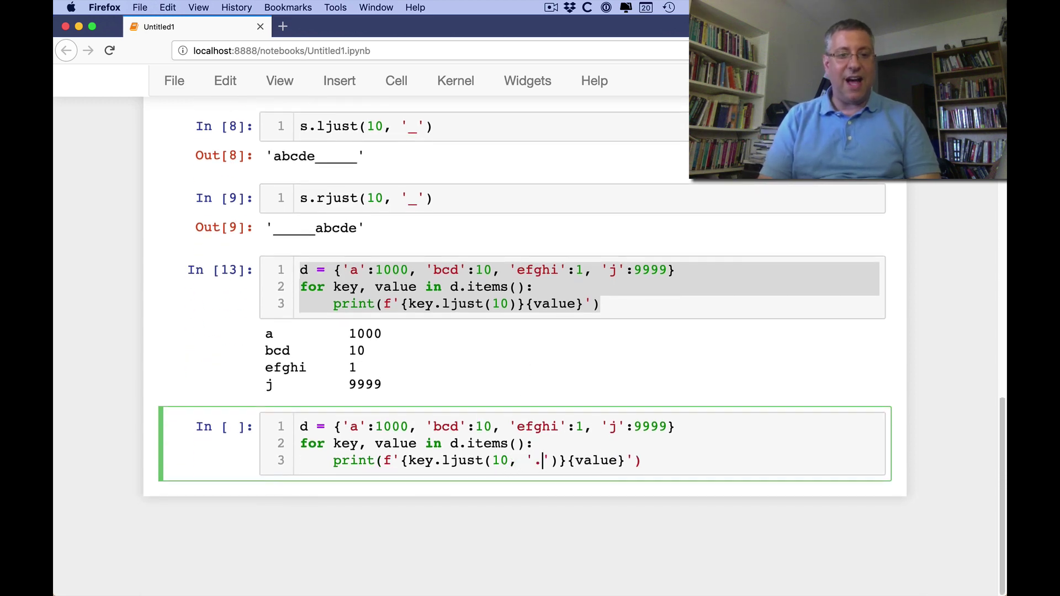
key(shift+Return)
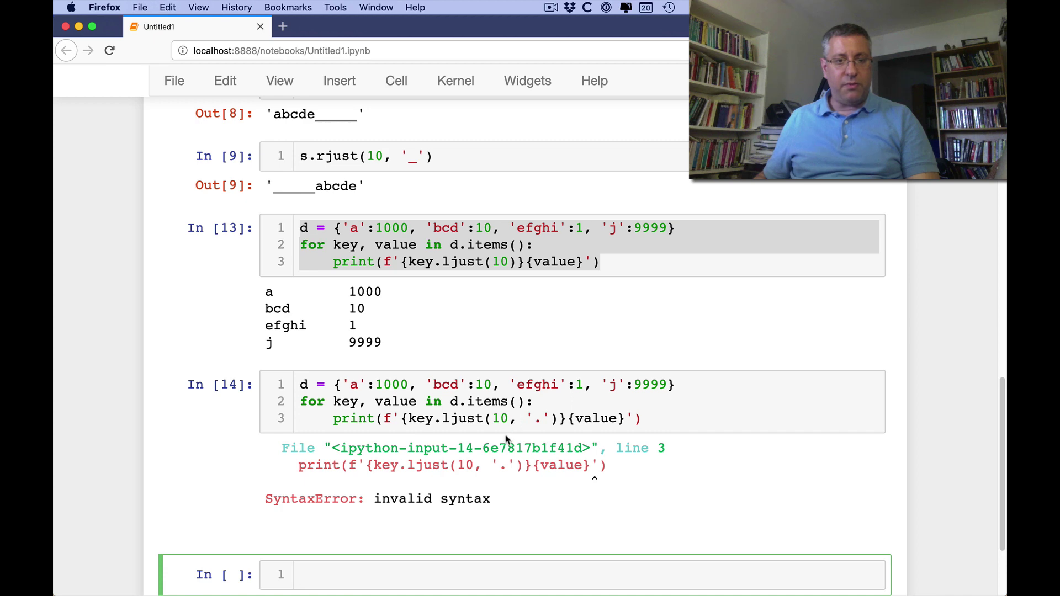
Step: Remove the dot fill, rerun the plain table, then re-add the dot fill
click(544, 418)
key(BackSpace)
key(BackSpace)
key(BackSpace)
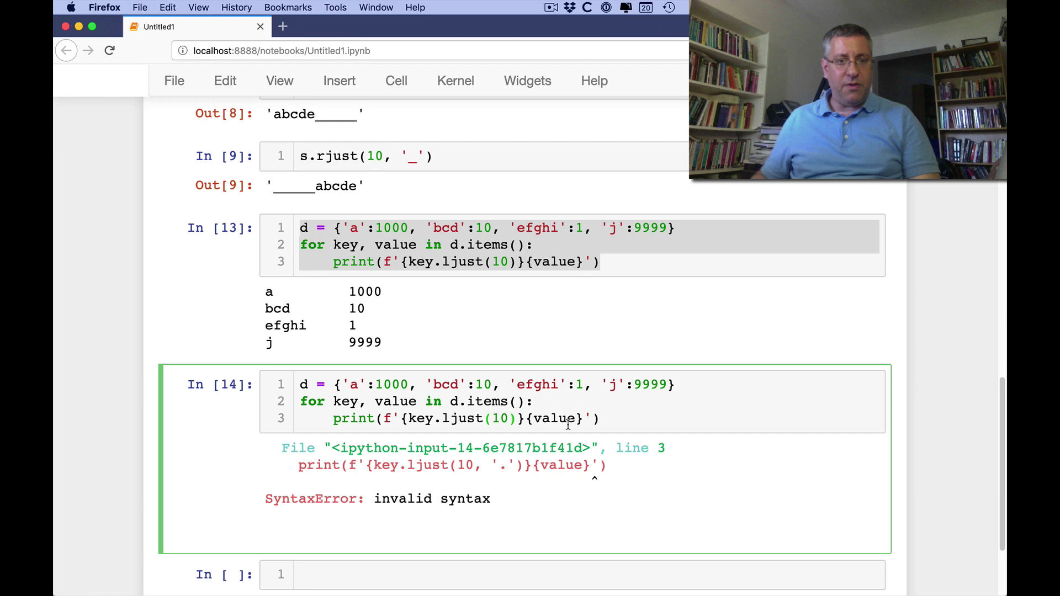
key(shift+Return)
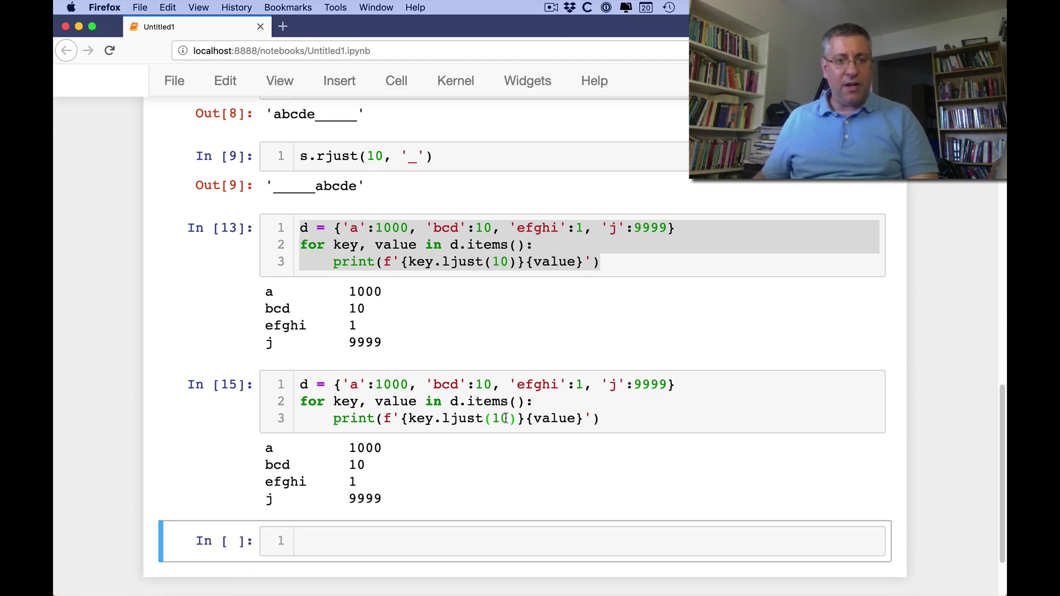
click(506, 418)
text(, ')
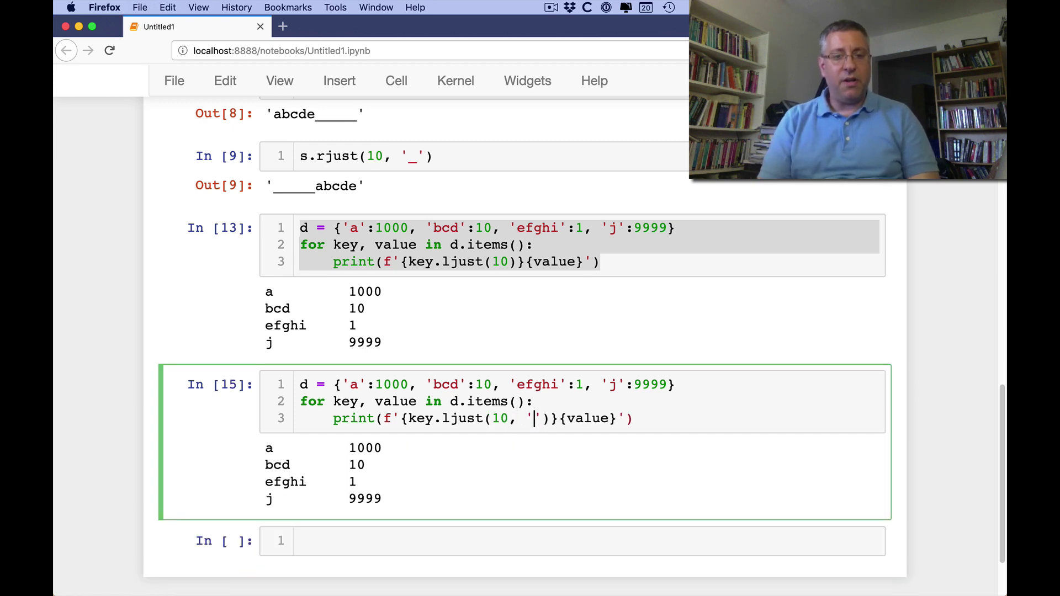
text(.)
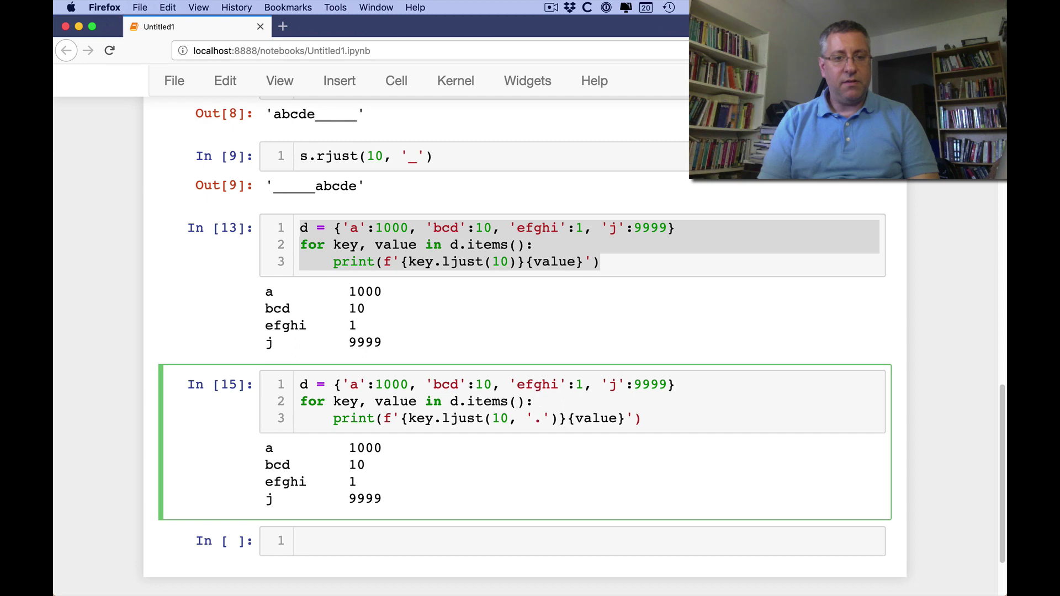
key(shift+Return)
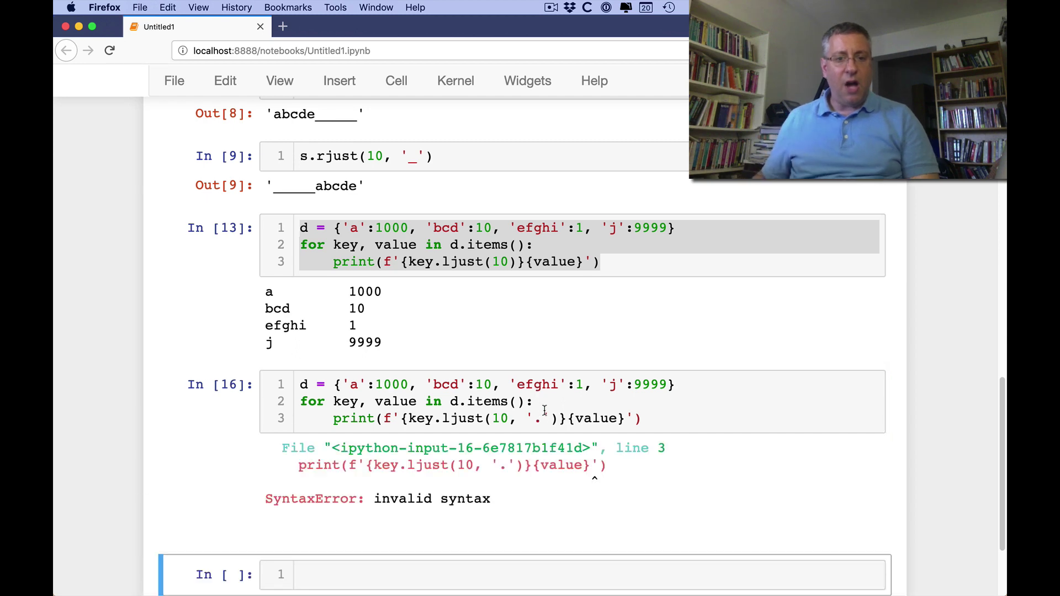
Step: Fix the quotes to key.ljust(10, '.'), printing lines like a.........1000
click(515, 418)
key(Right)
text(")
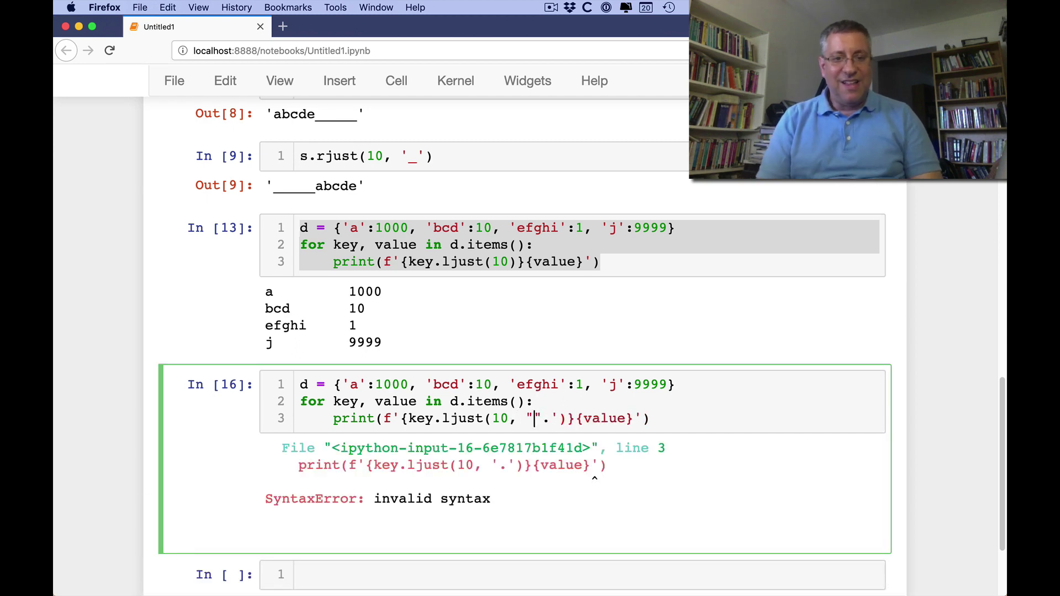
key(Delete)
key(Right)
text(")
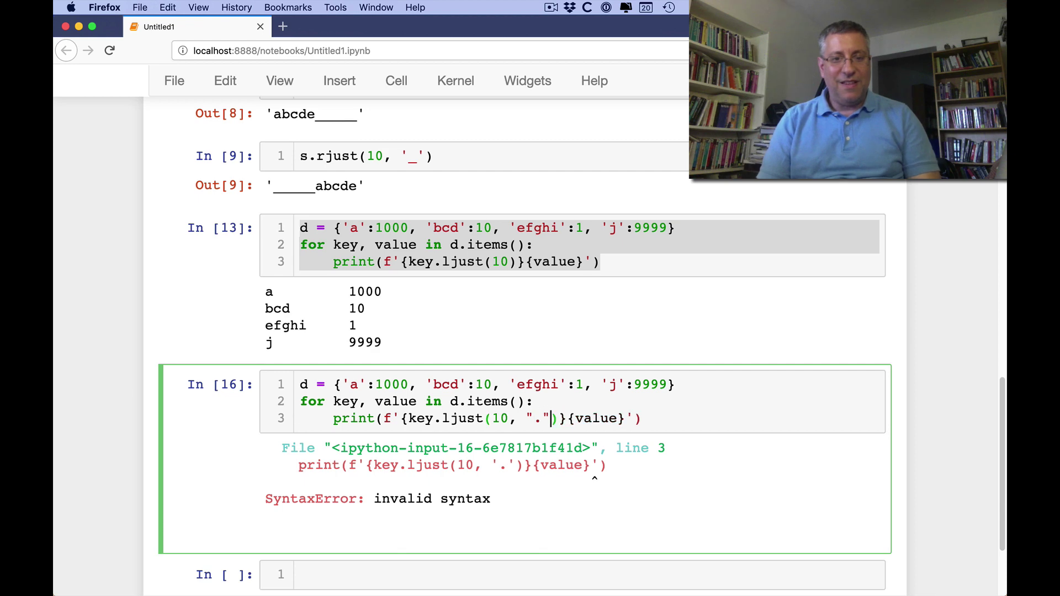
key(Delete)
key(shift+Return)
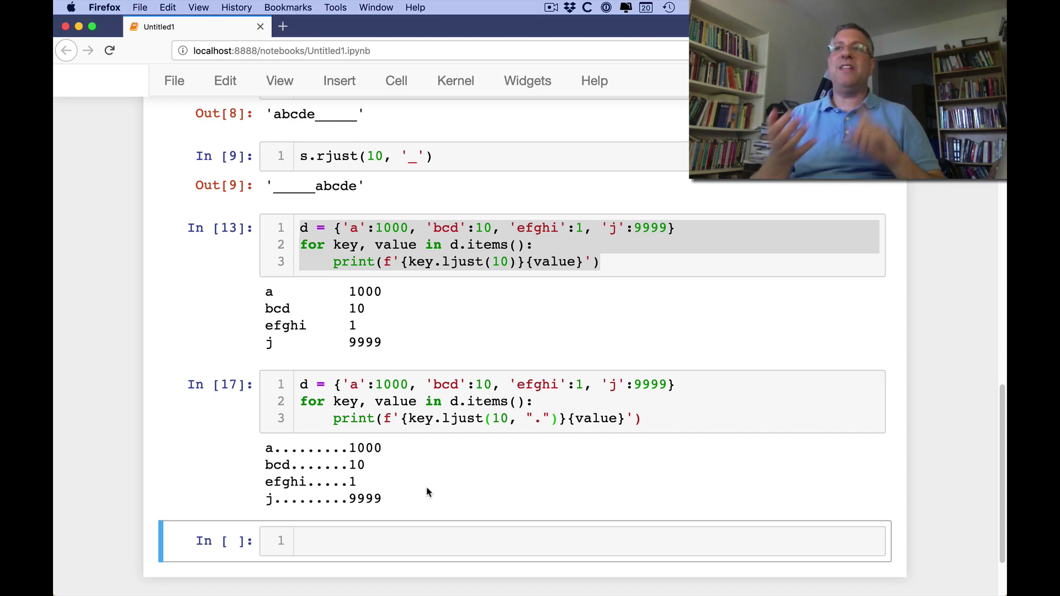
click(476, 531)
text(s = ')
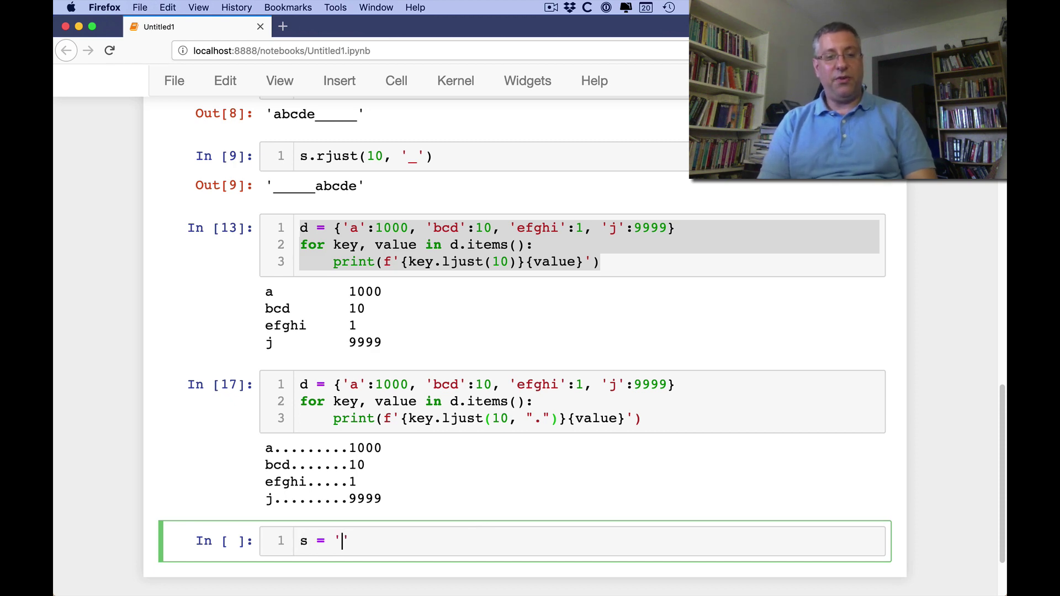
text(12345)
key(Return)
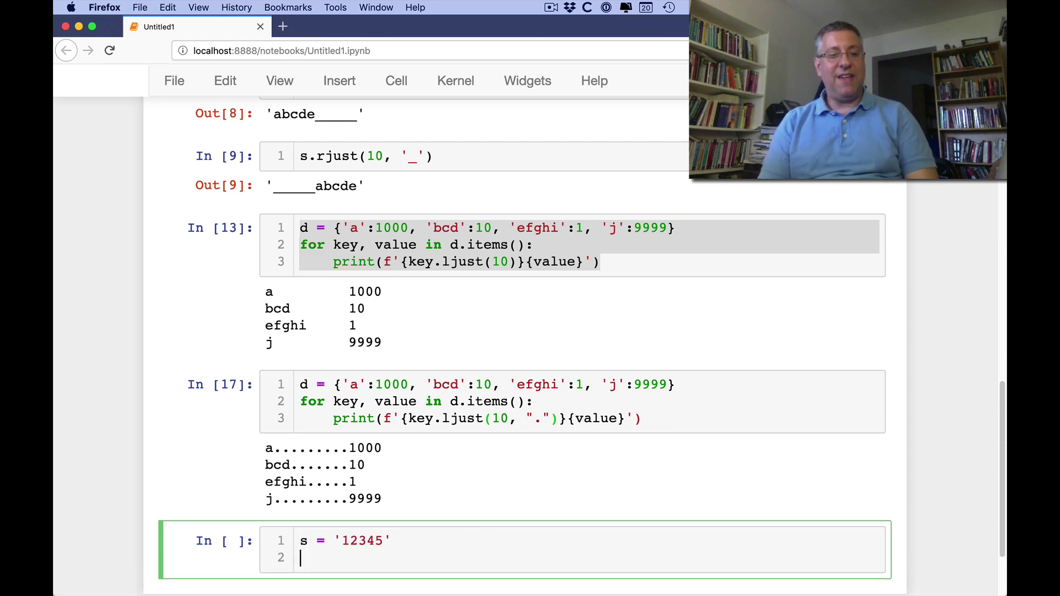
text(s.zfill()
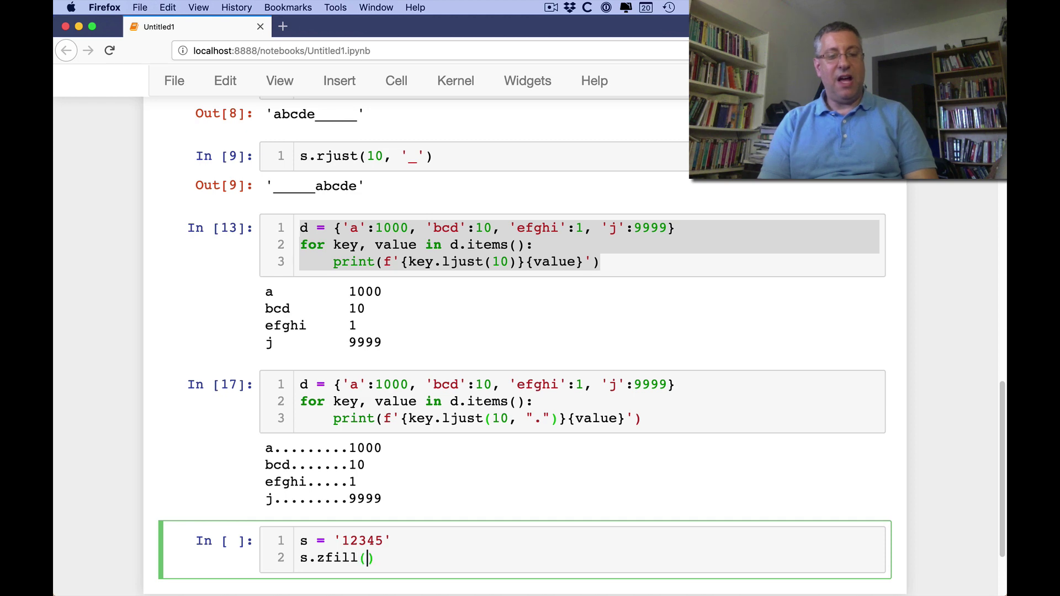
text(10)
key(shift+Return)
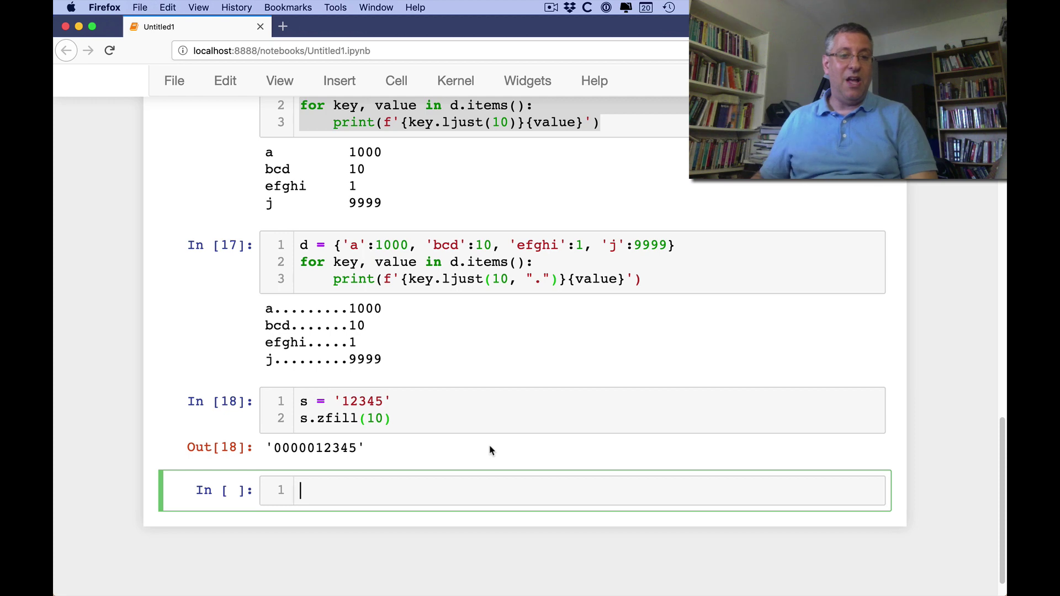
click(410, 402)
text(.)
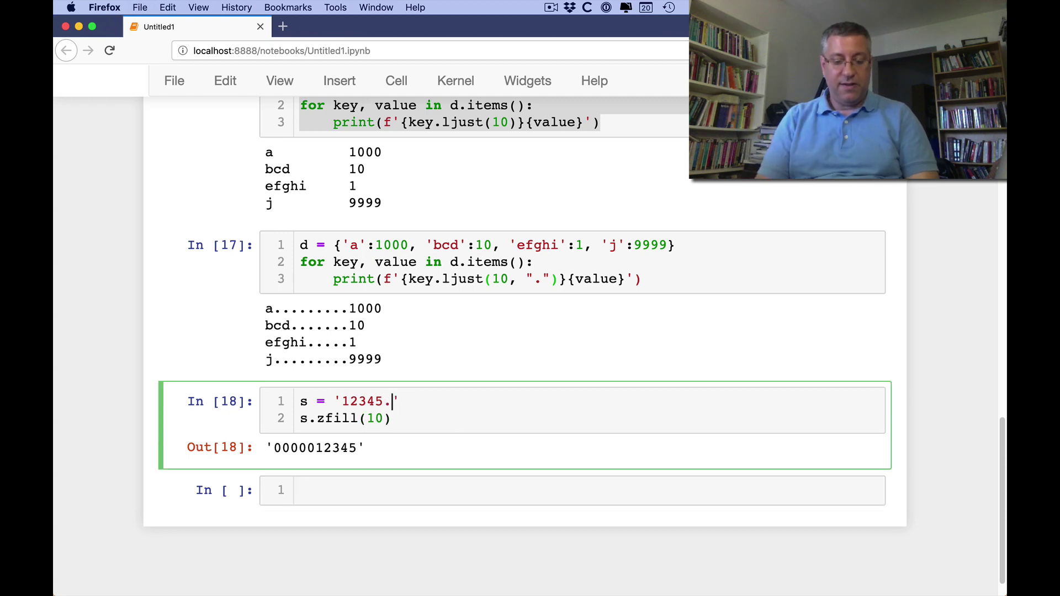
text(678)
key(shift+Return)
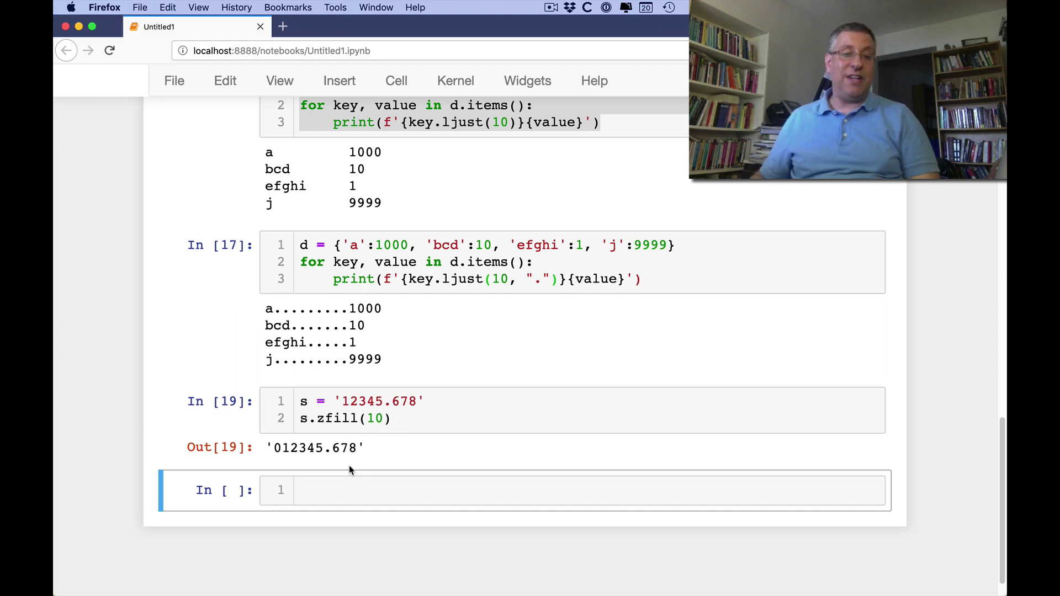
Step: Fix s.rjust('0', 10)'s TypeError as s.rjust(10, '0'), returning '012345.678'
click(393, 492)
text(s.)
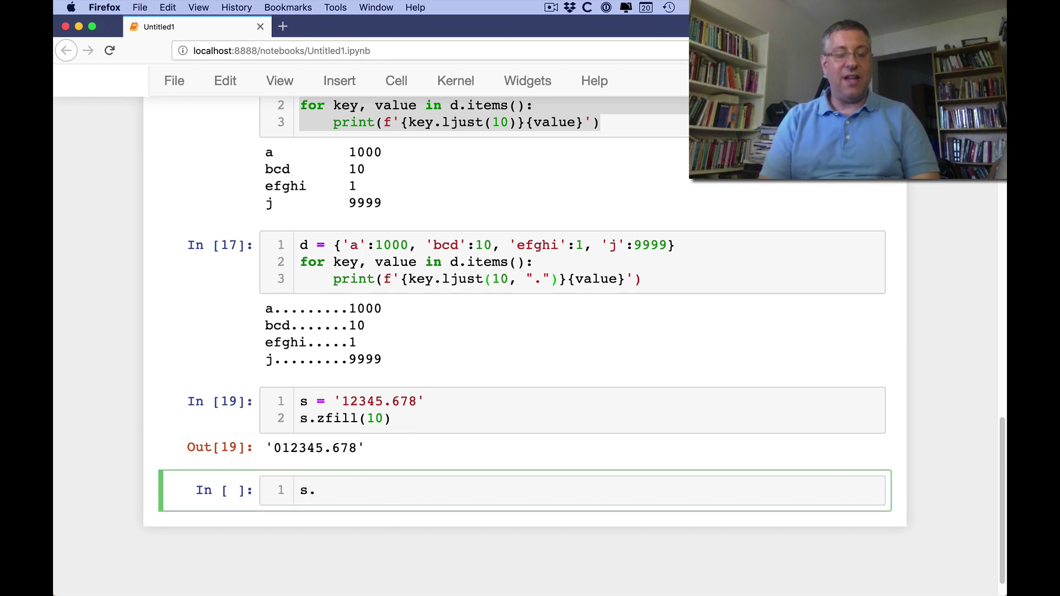
text(rjust)
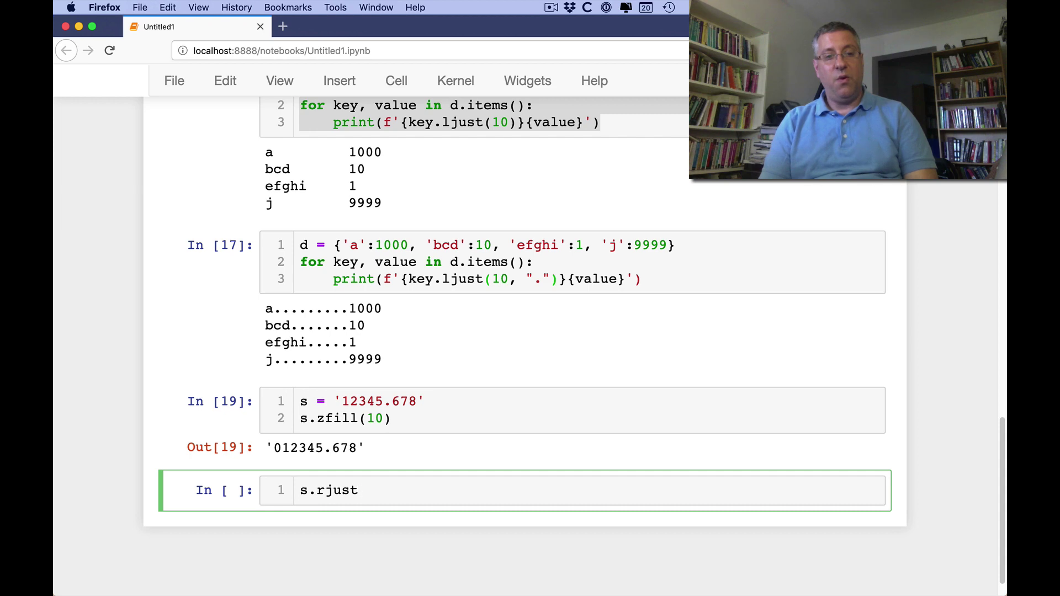
text(('0')
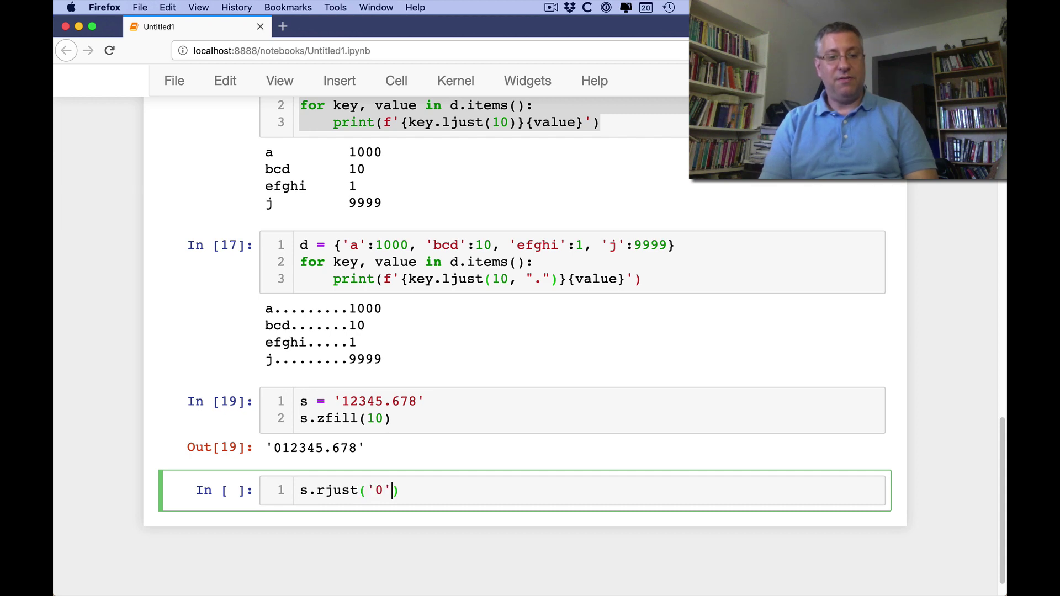
text(, 10)
key(shift+Return)
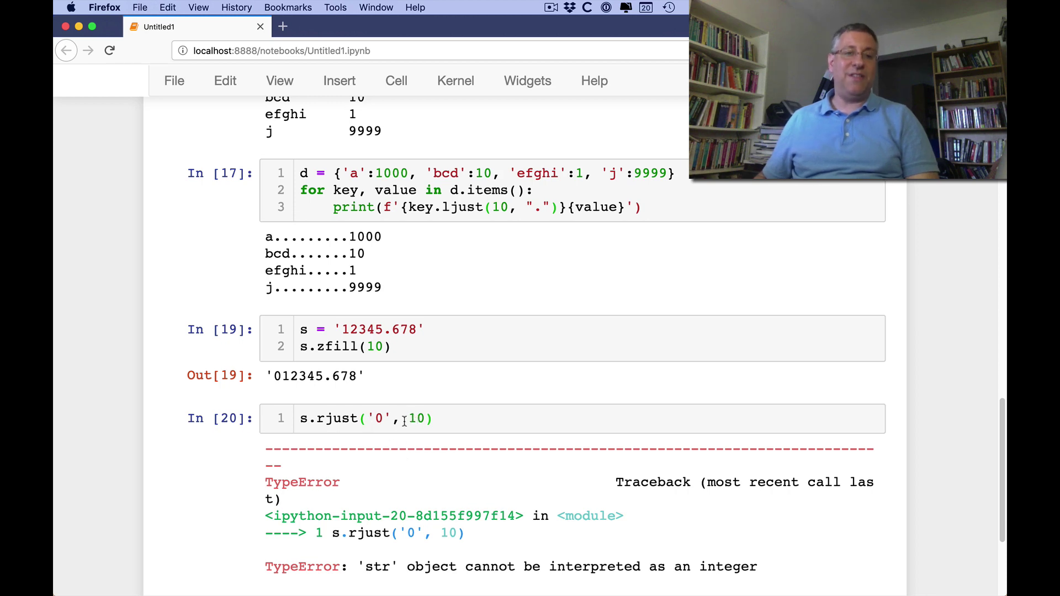
click(369, 421)
key(Delete)
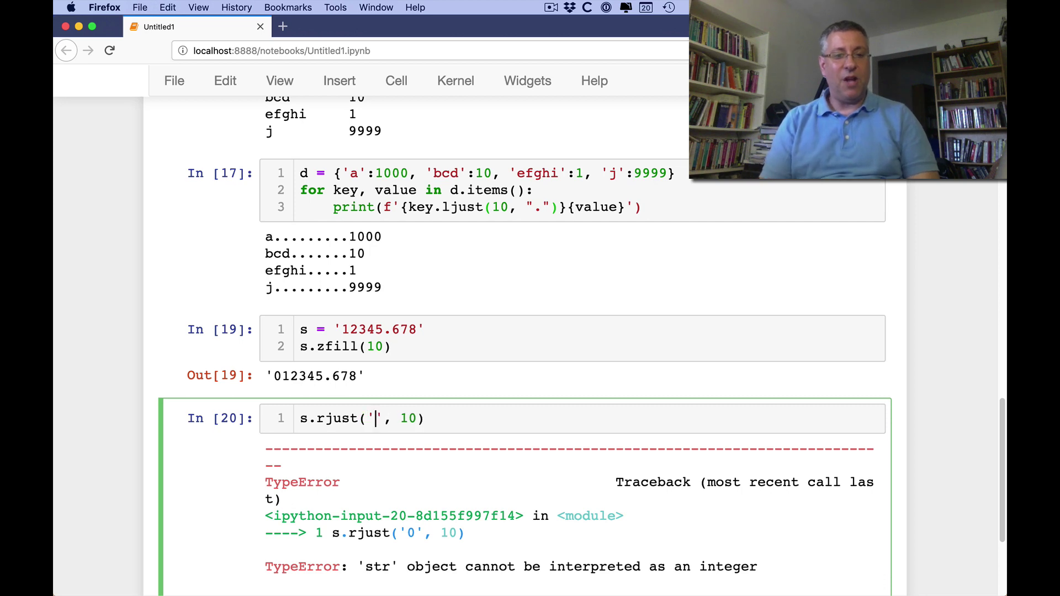
key(BackSpace)
key(Delete)
key(Delete)
key(Right)
key(Right)
text(, ')
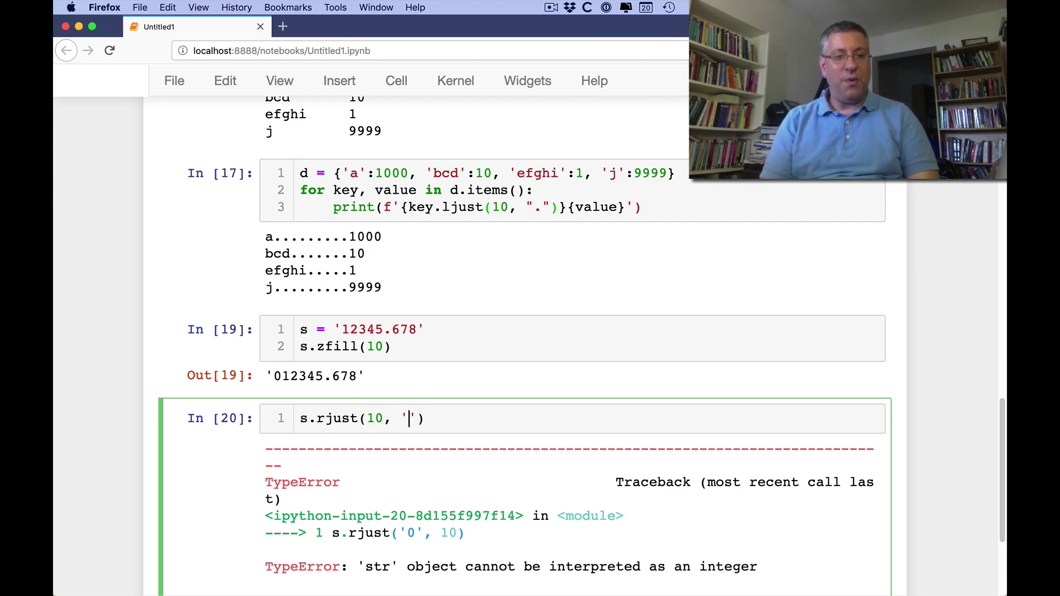
text(0)
key(shift+Return)
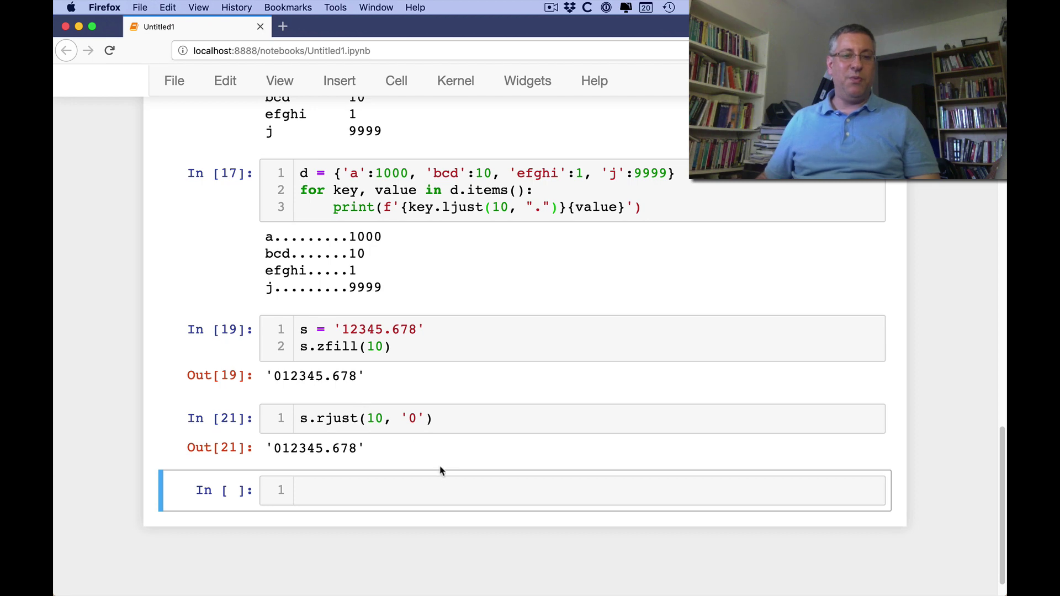
click(452, 496)
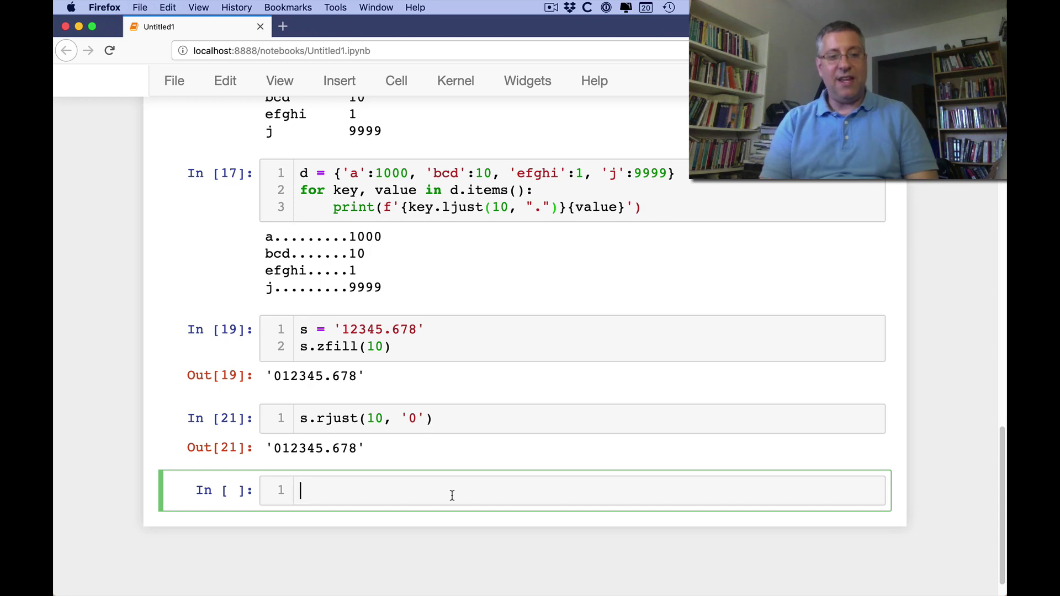
text(print(')
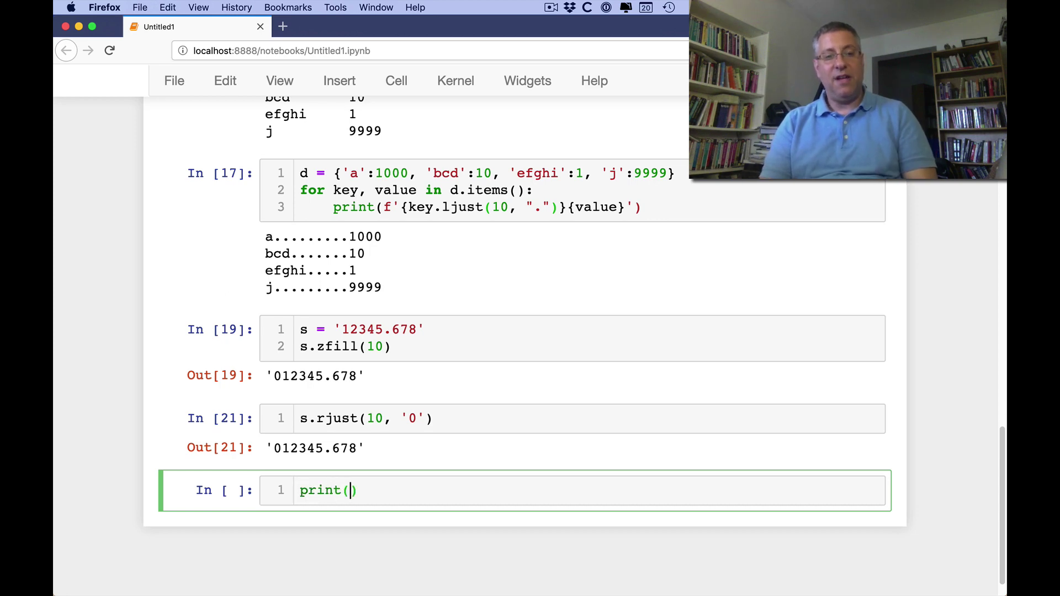
text(abc)
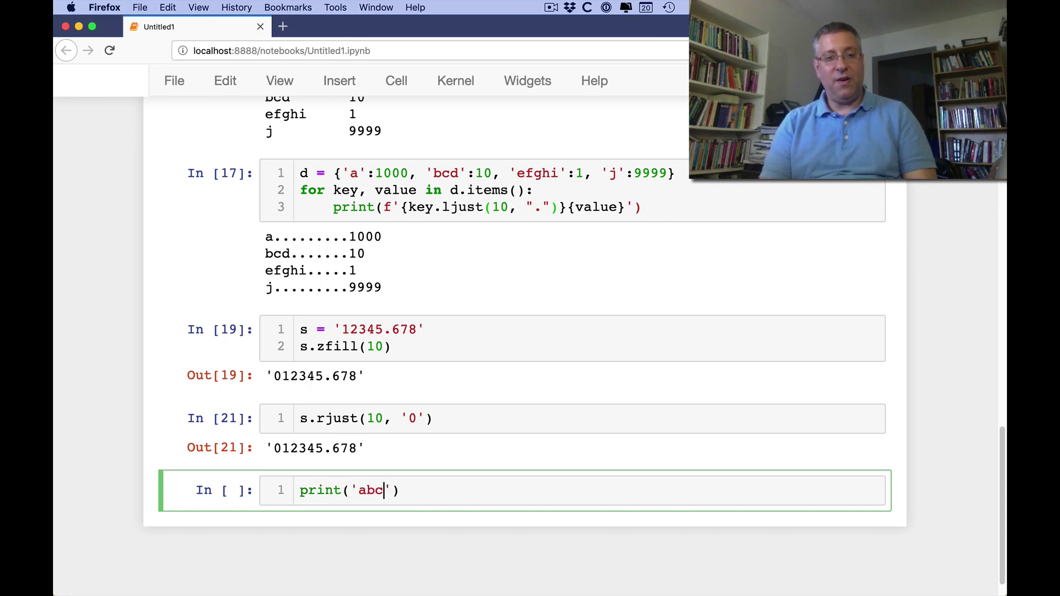
Step: Complete and run the loop printing each key and value as f'{key}\t{value}'
key(BackSpace)
key(BackSpace)
key(BackSpace)
text(for key, value in )
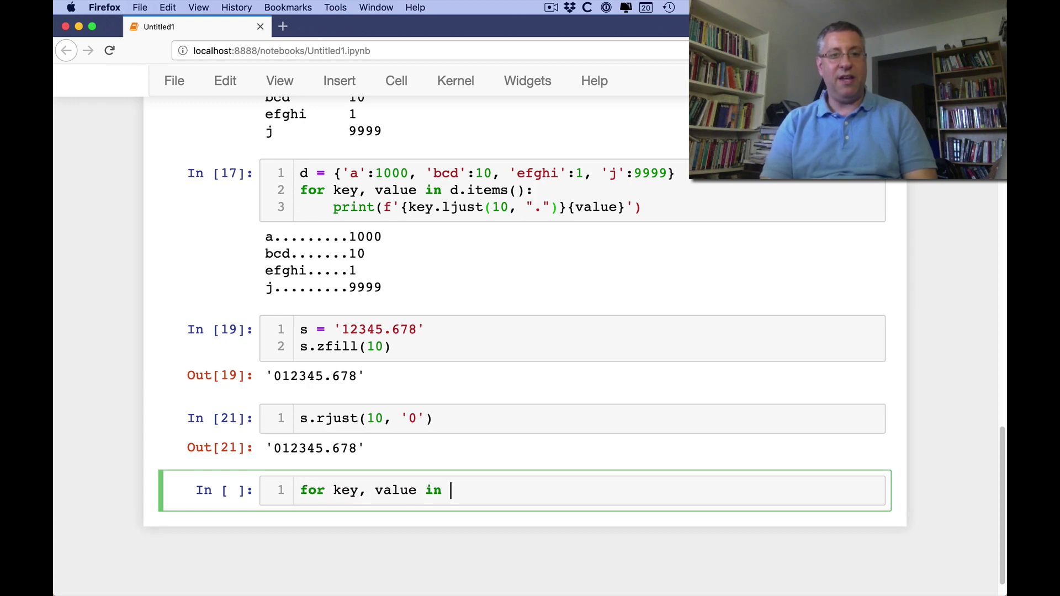
text(d.items():)
key(Return)
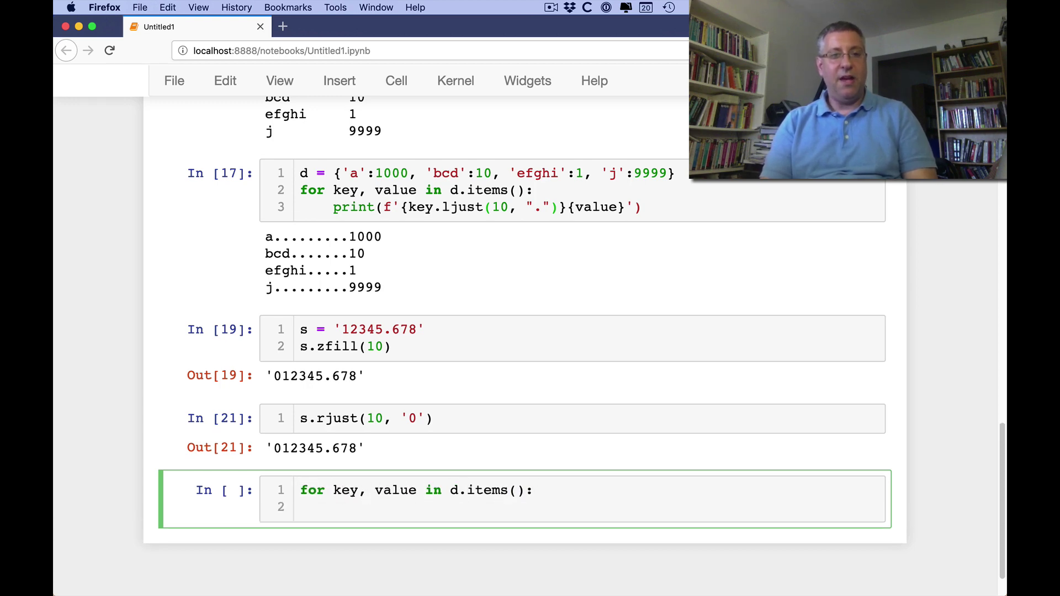
text(print(f'')
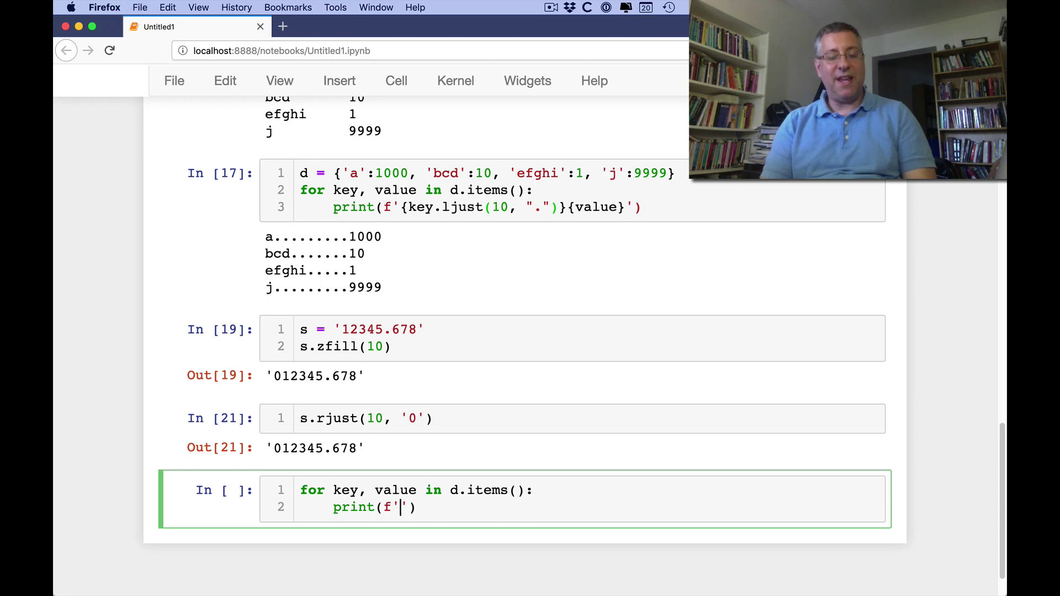
text({key}	)
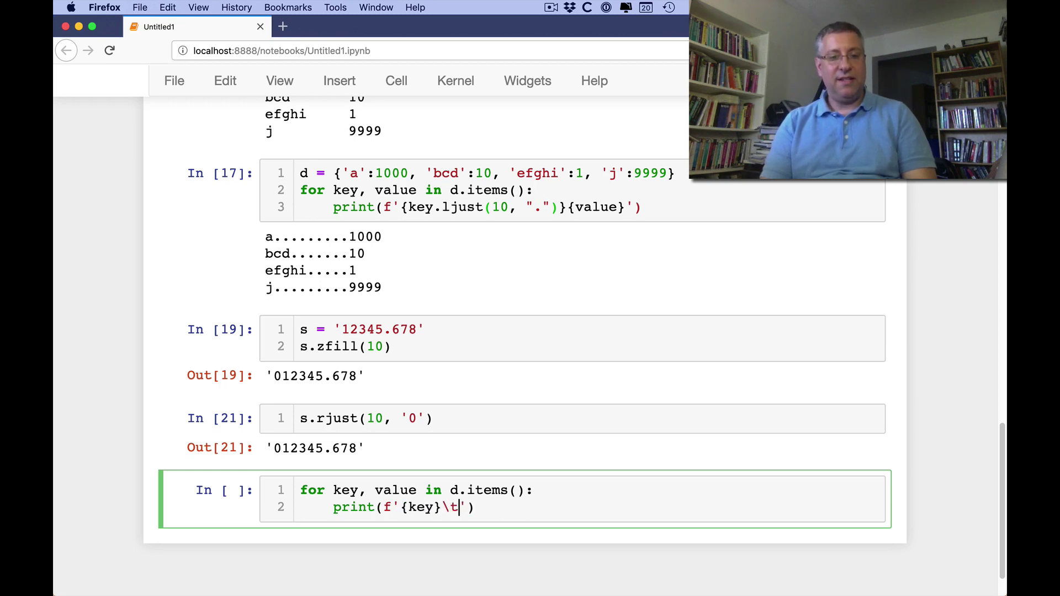
text({value})
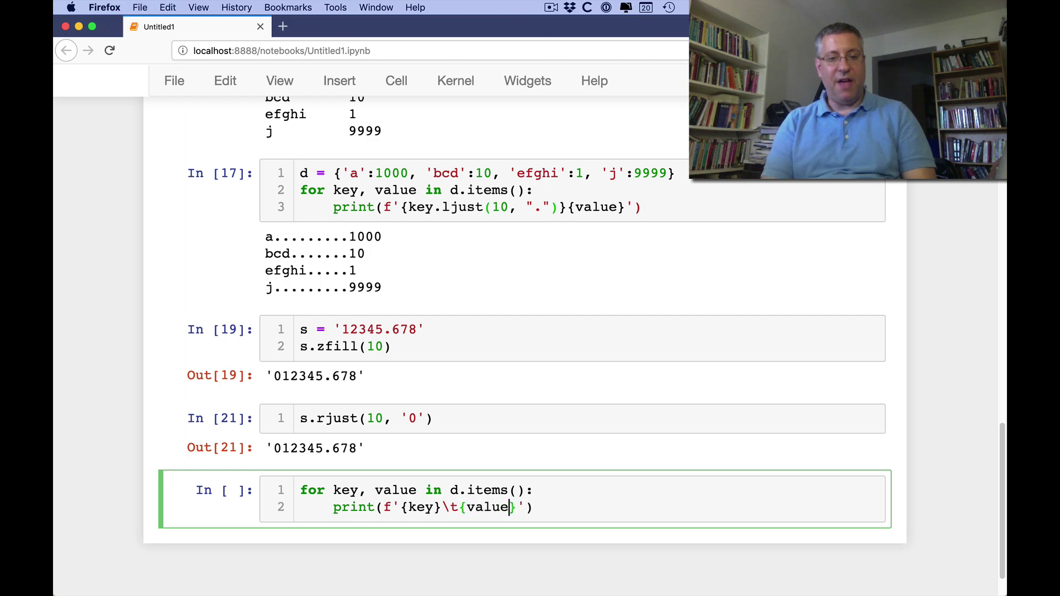
key(shift+Return)
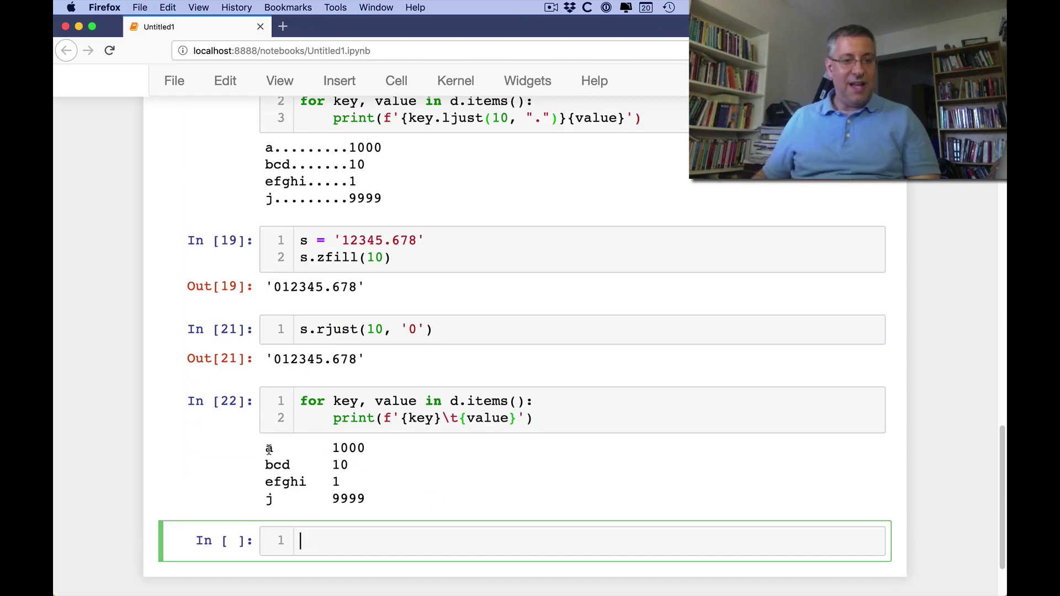
Step: Highlight the a, bcd and efghi output rows to inspect their tab alignment
mouse_move(267, 447)
mouse_down()
mouse_move(335, 462)
mouse_move(331, 452)
mouse_up()
click(304, 467)
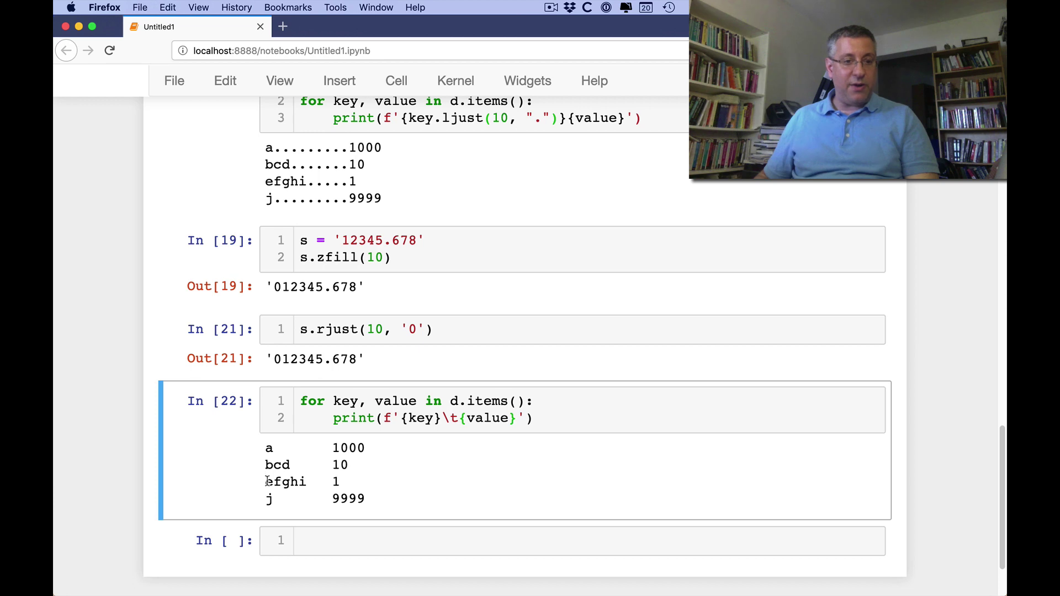
drag(267, 481, 310, 485)
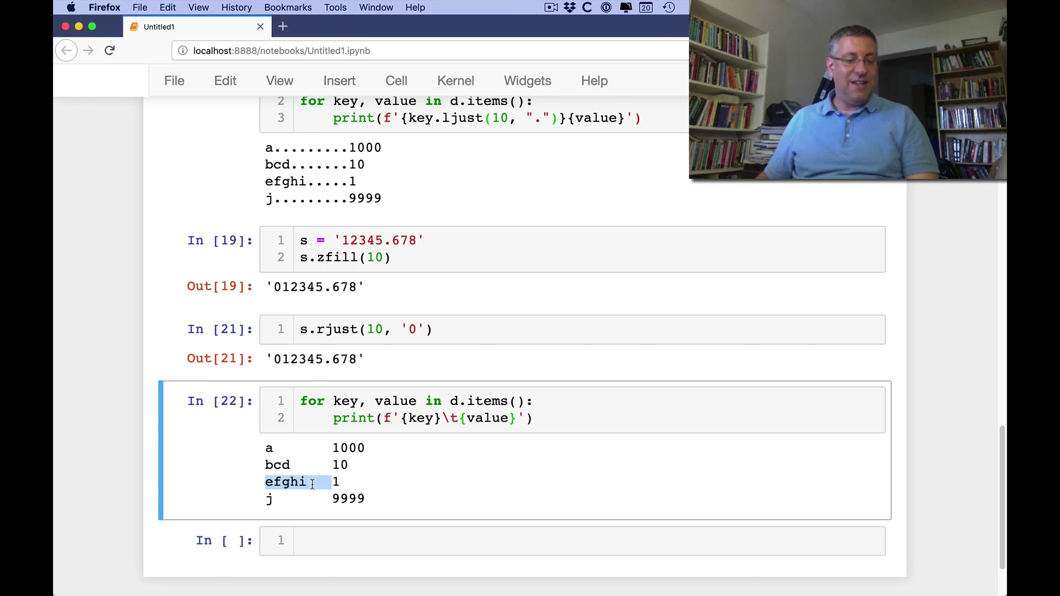
click(312, 484)
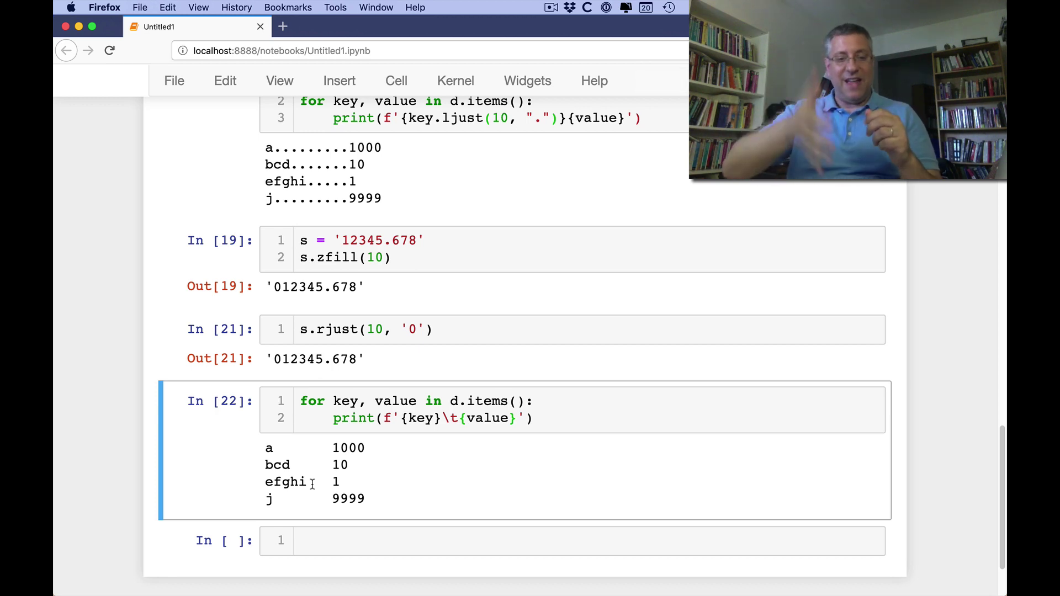
scroll(313, 483, up, 1)
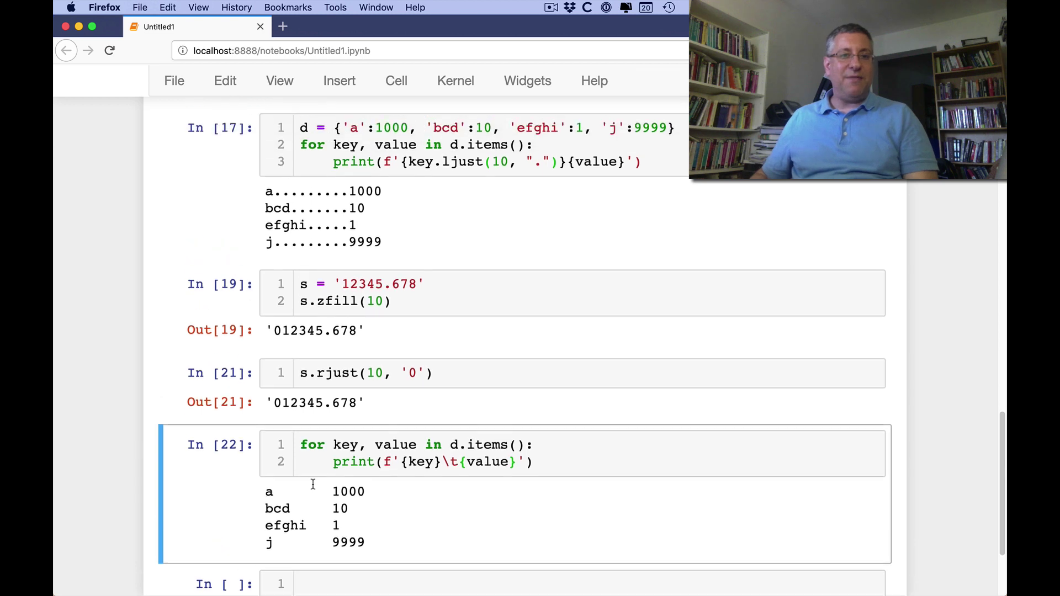
scroll(341, 288, up, 1)
Step: Copy the In [17] dictionary into the loop cell, with efghi renamed to efghijklmno
click(336, 176)
triple_click(332, 166)
key(super+c)
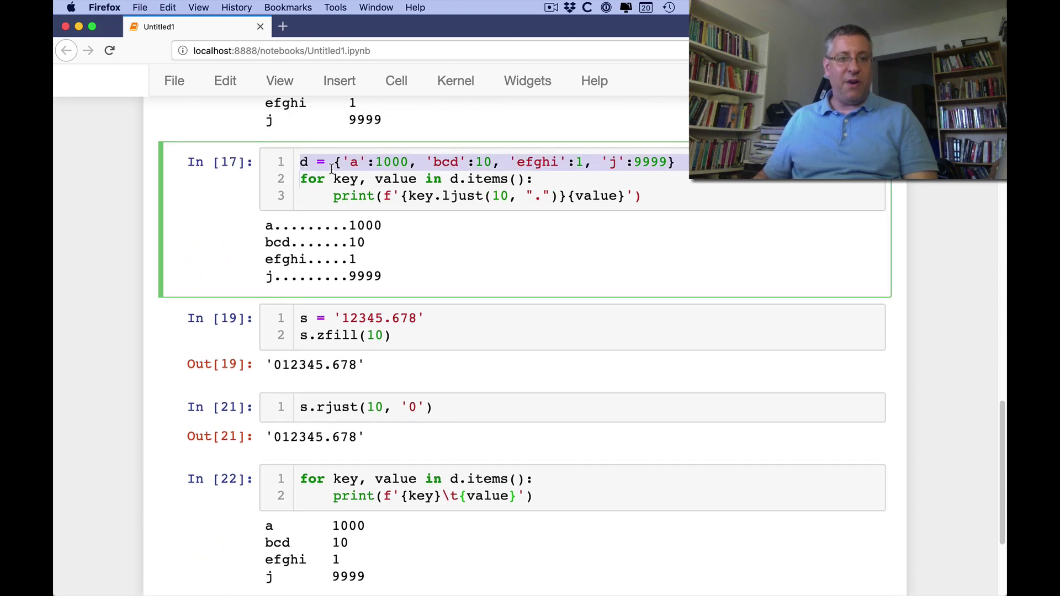
click(346, 483)
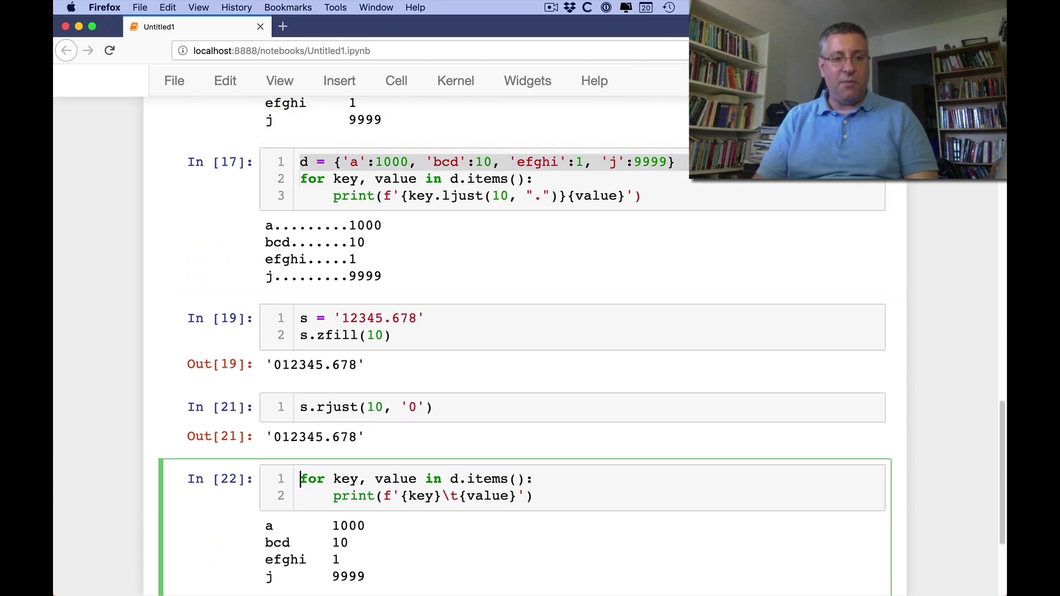
key(super+v)
key(Return)
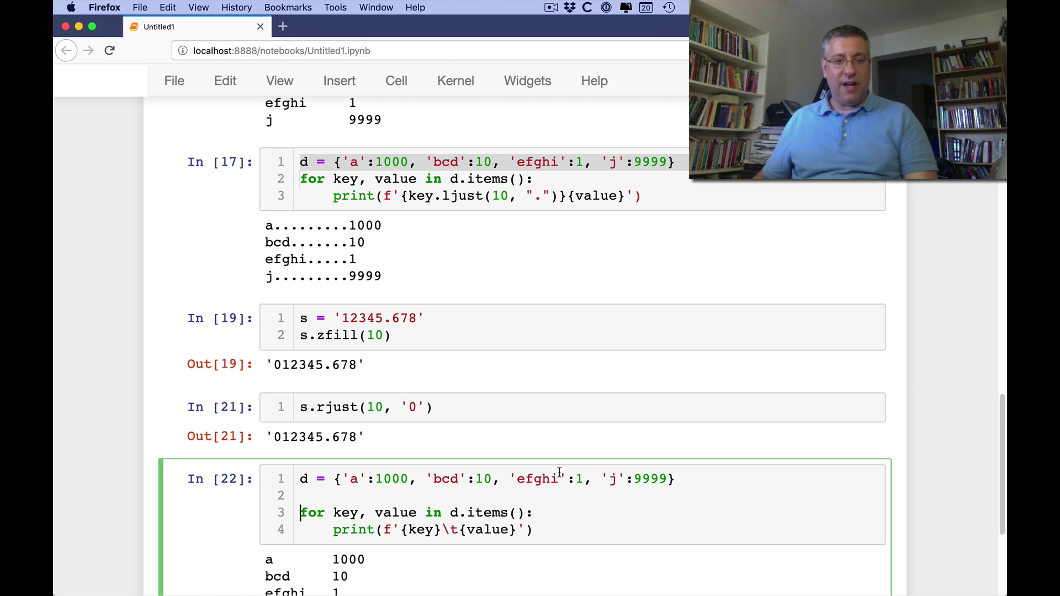
text(jklmno)
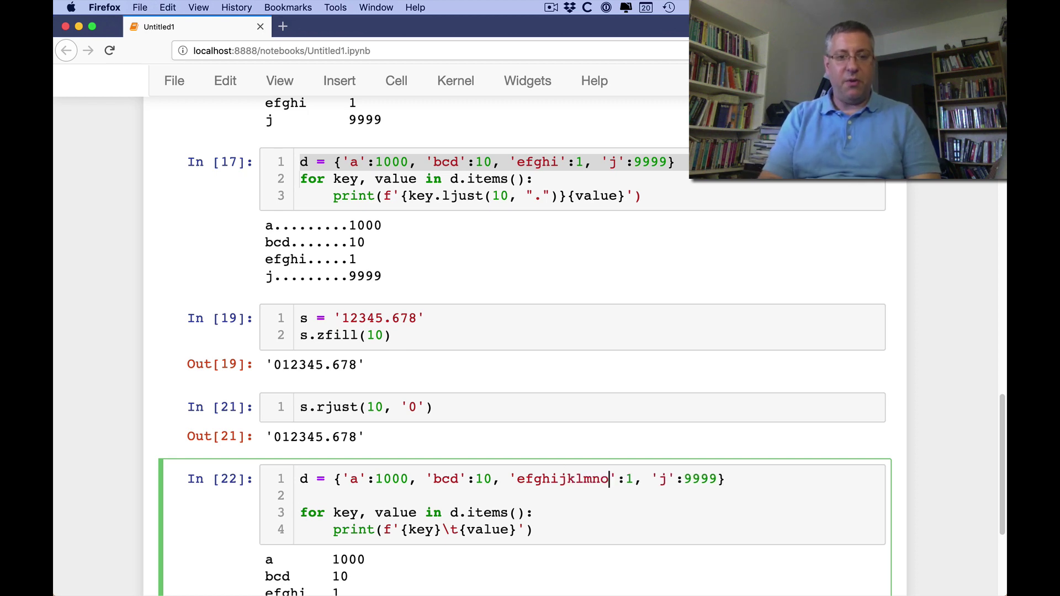
Step: Rerun the tab loop and highlight the misaligned efghijklmno output row
key(shift+Return)
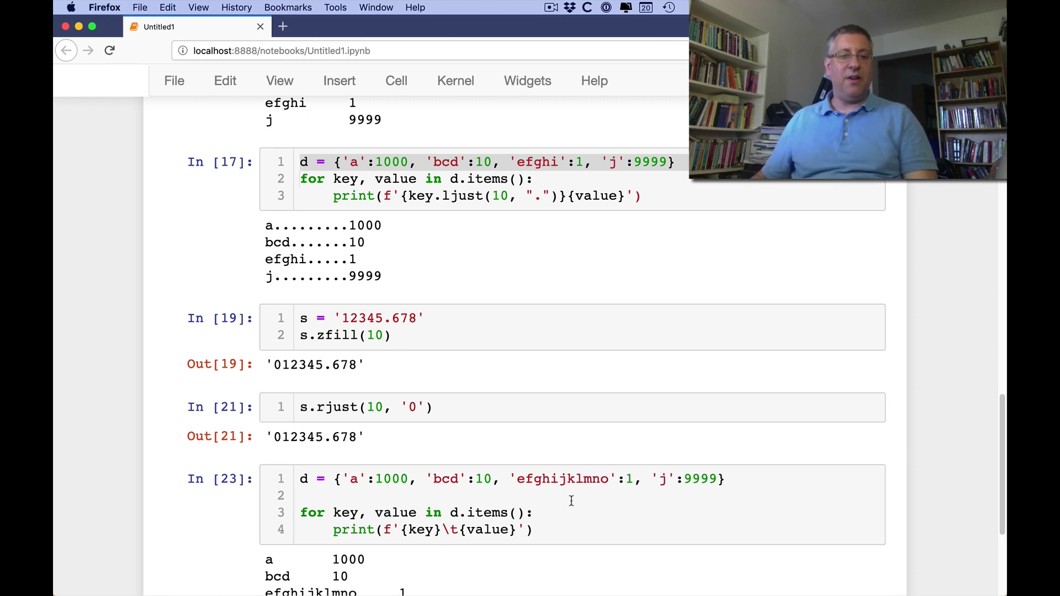
drag(268, 470, 341, 469)
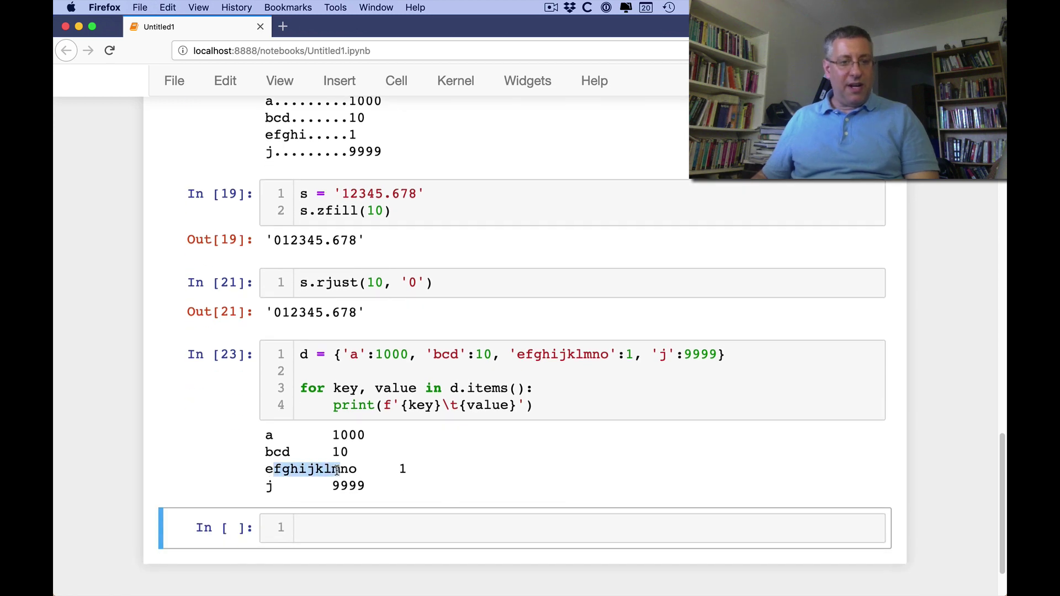
click(345, 469)
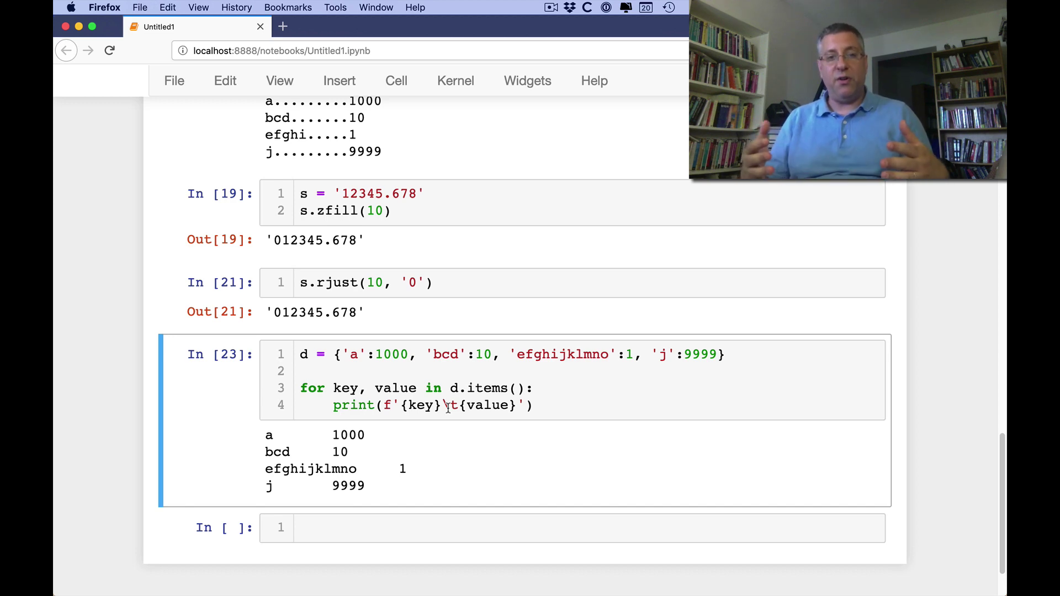
Step: Define s = '\t\tabcd\t\t' and show s.expandtabs() in the bottom cell
click(464, 525)
text(s = )
text(\t\)
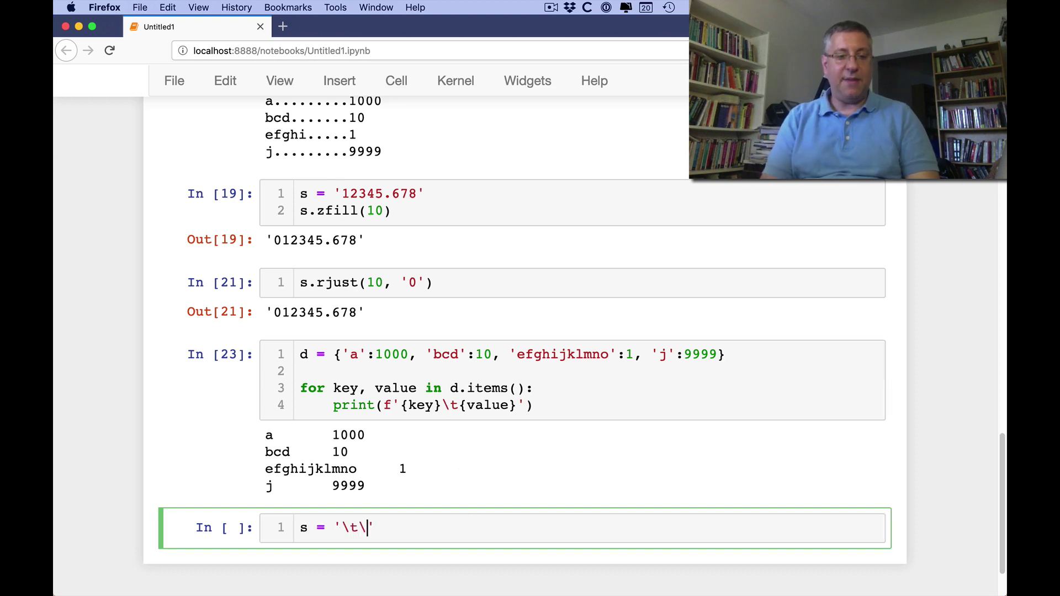
text(tabcd\t\t)
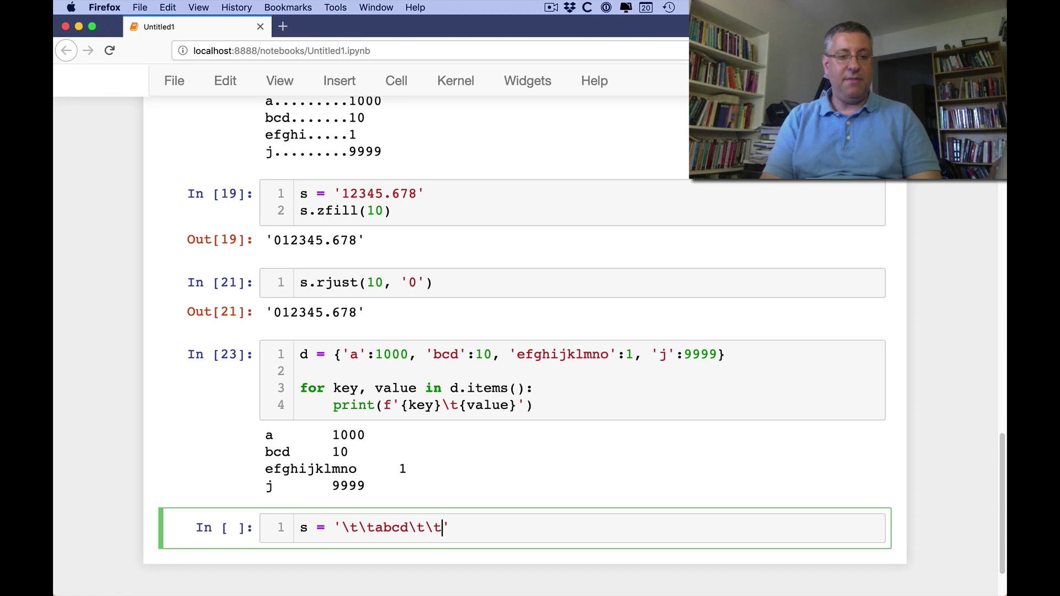
key(Right)
key(Return)
text(.expa)
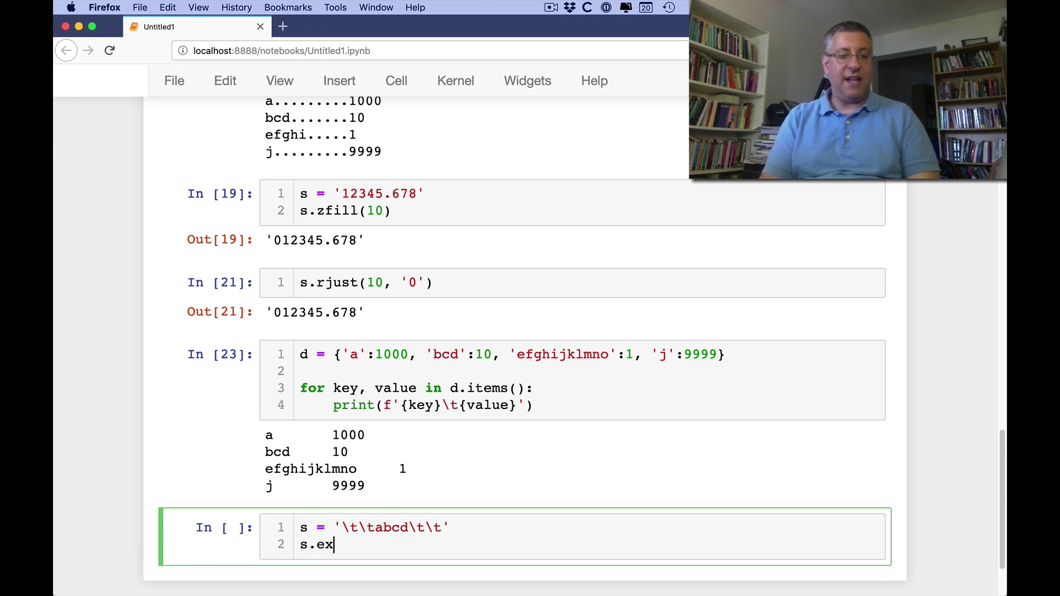
text(ndtabs())
key(shift+Return)
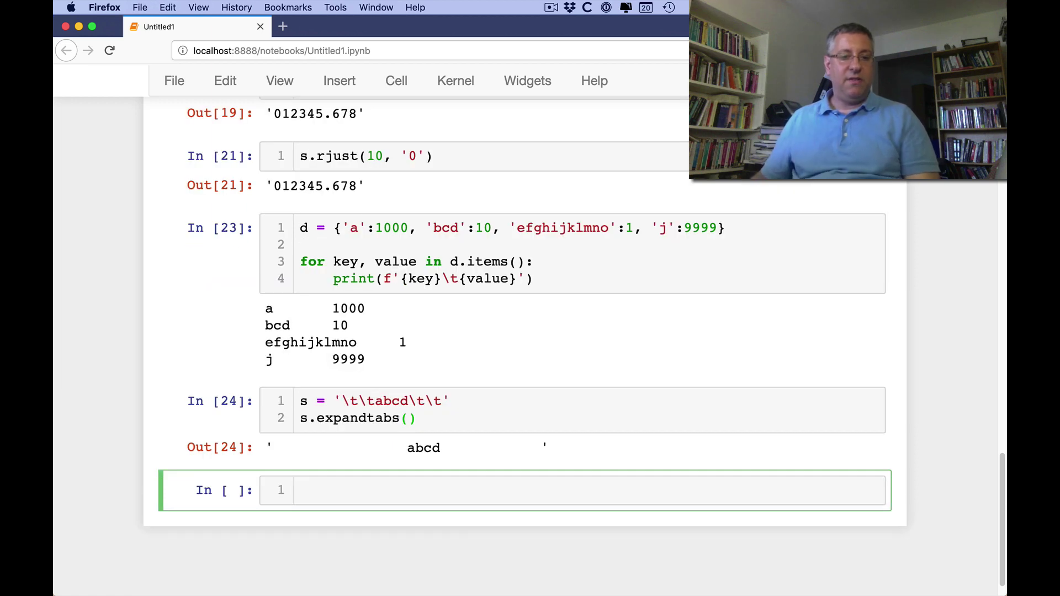
text(print()
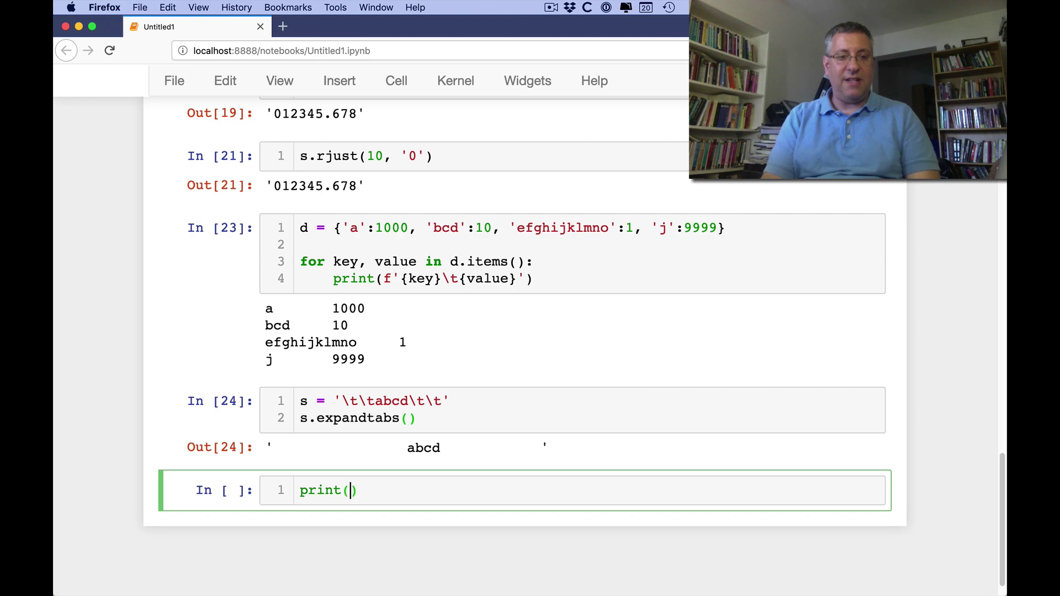
text(s)
Step: Print s and s.expandtabs(), then compare their lengths: 8 versus 32
key(shift+Return)
text(print(s.ex)
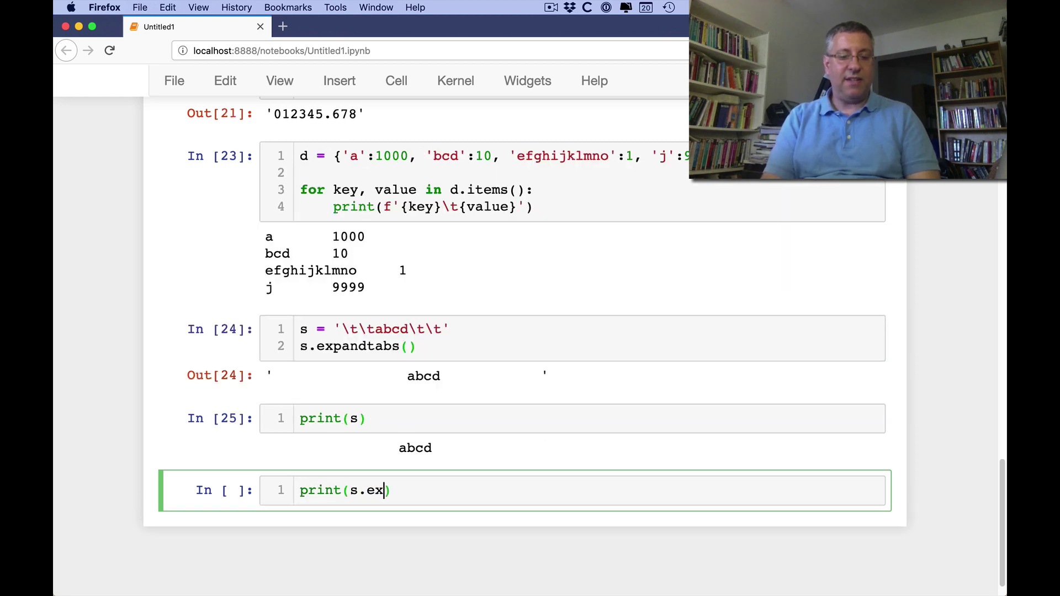
text(pandtabs())
key(shift+Return)
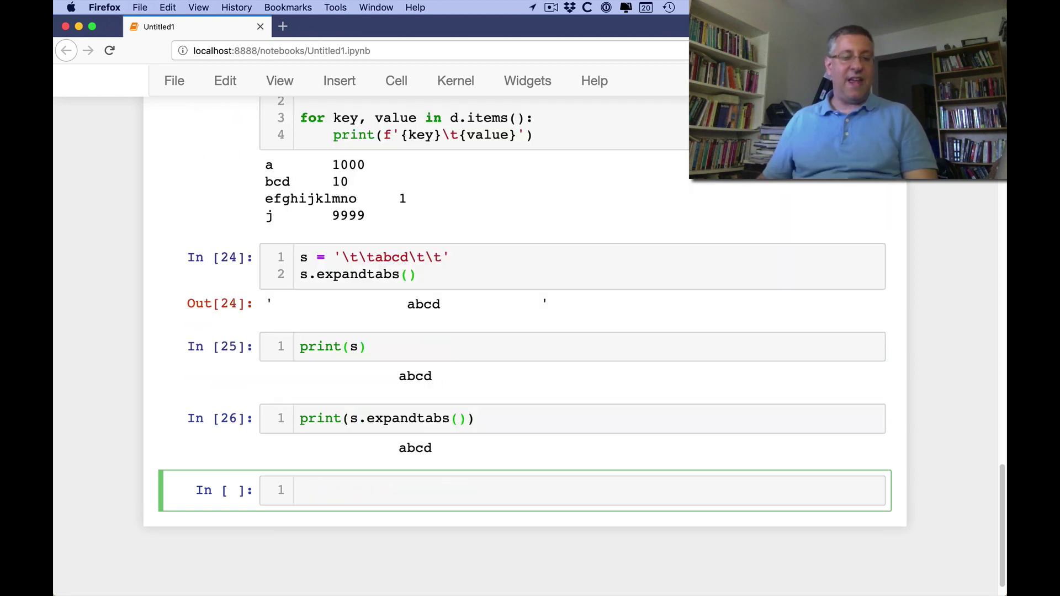
text(len()
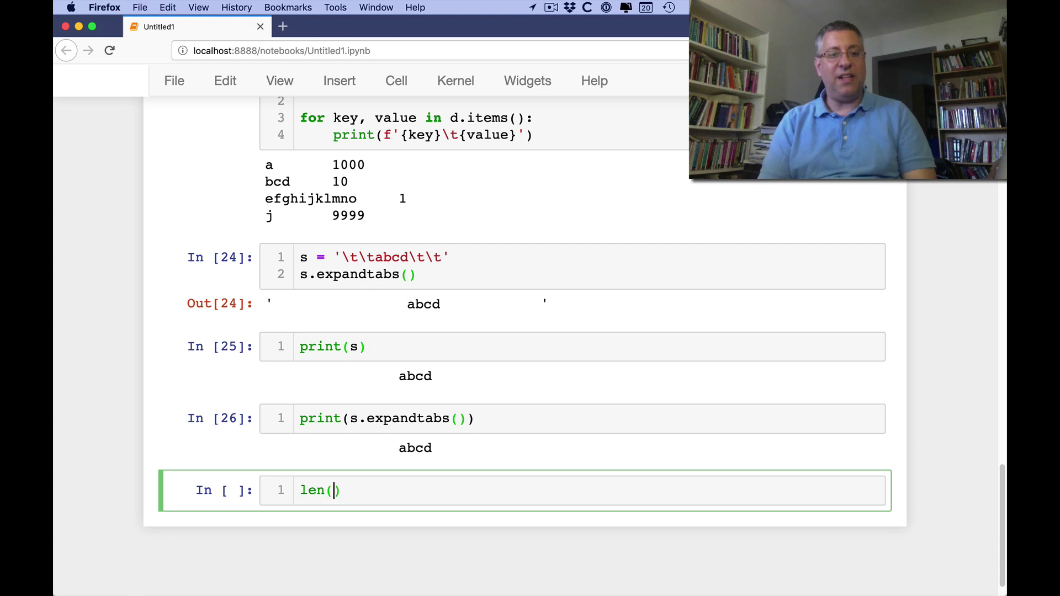
text(s)
key(shift+Return)
text(len(s.)
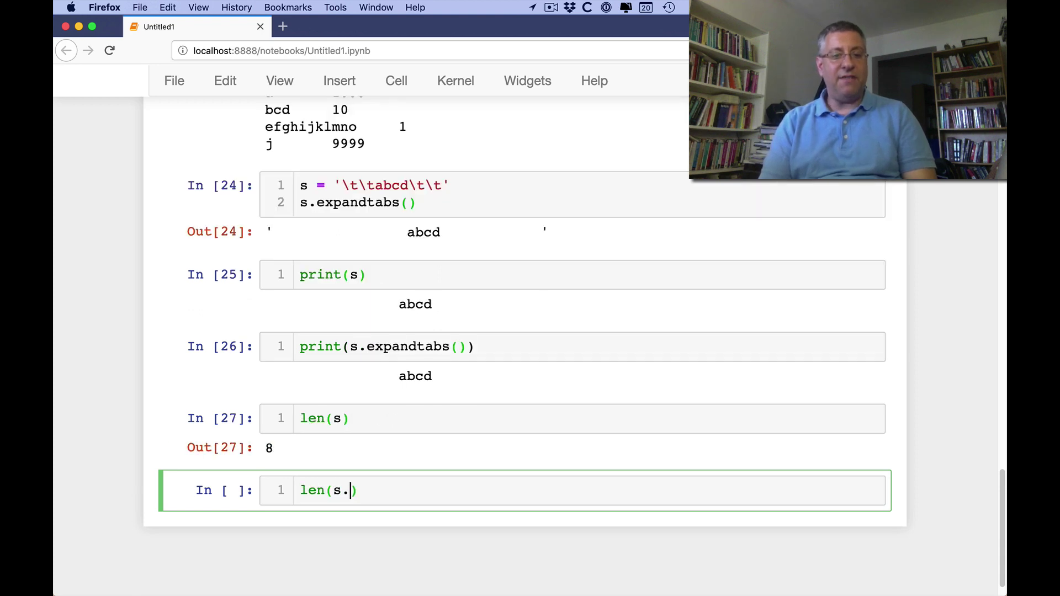
text(expandtabs())
key(shift+Return)
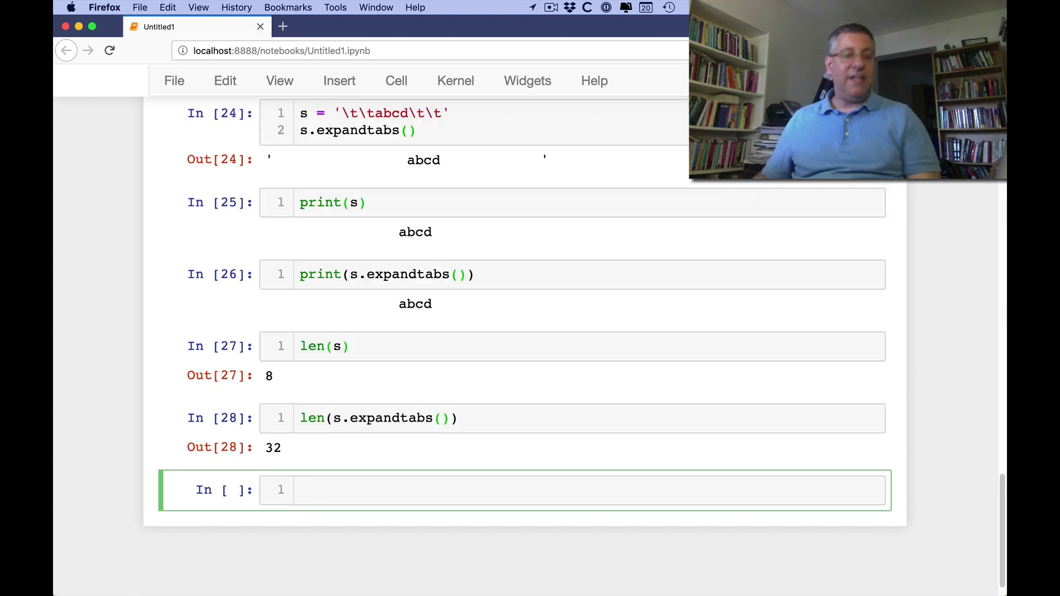